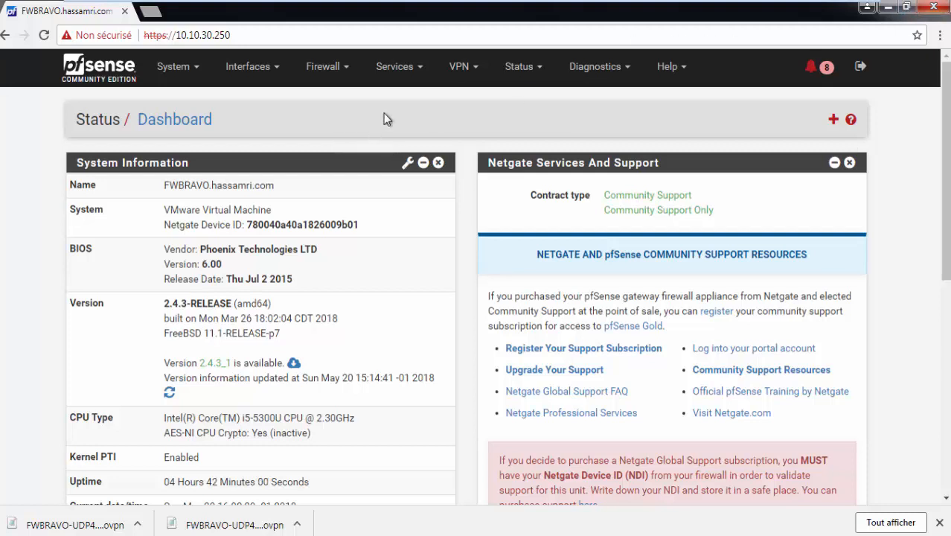
# Open the OpenVPN Client Export page and scroll down to the per-user export packages
pyautogui.click(461, 68)
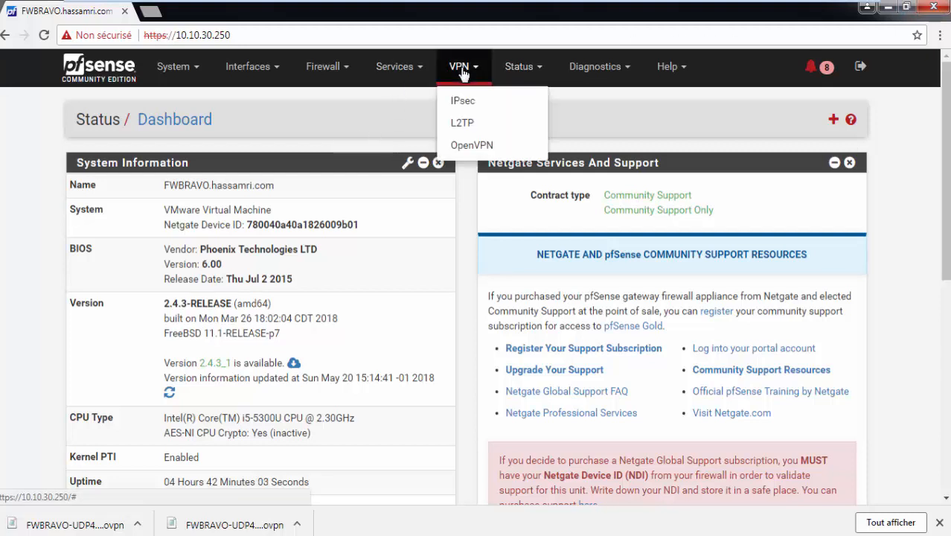
pyautogui.click(471, 145)
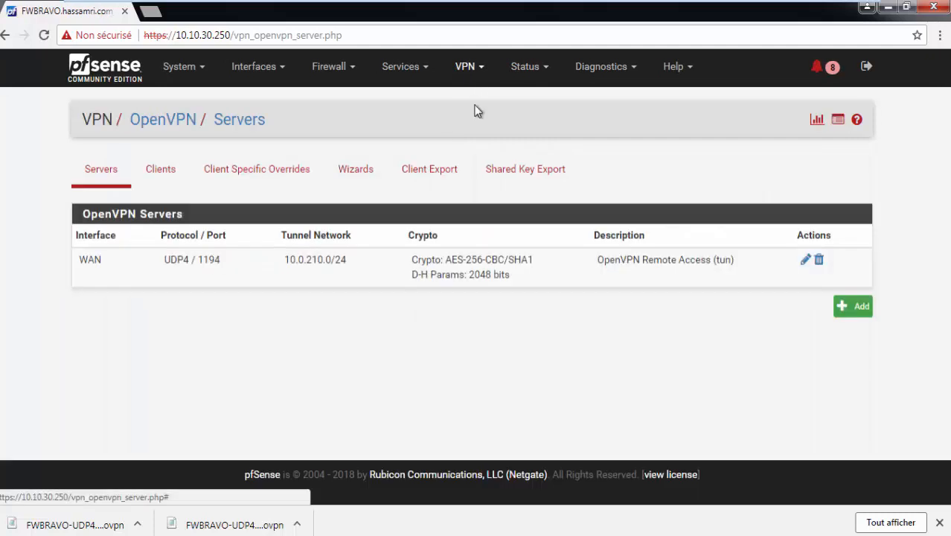
pyautogui.click(436, 184)
pyautogui.moveTo(945, 175); pyautogui.dragTo(947, 391)
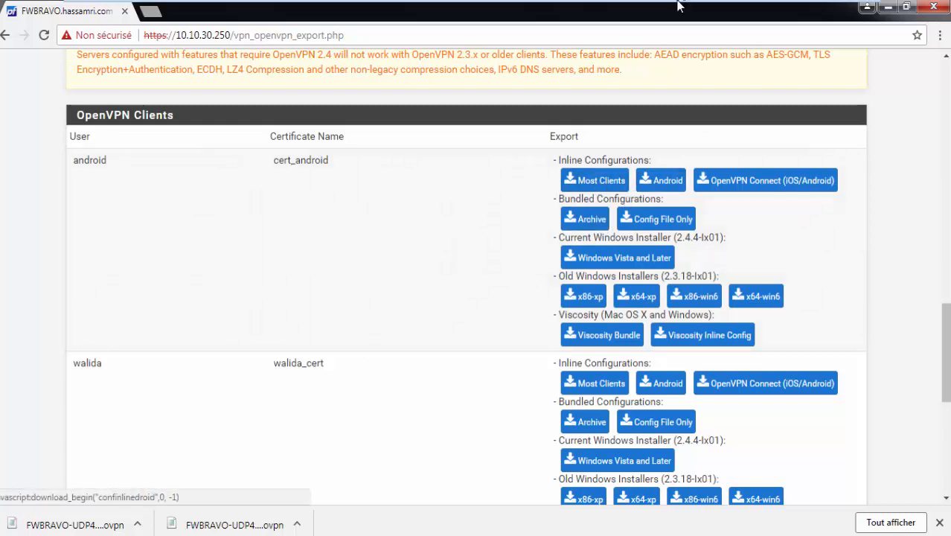
# Take the VM out of full screen and back, then review the android and walida export packages
pyautogui.moveTo(677, 5)
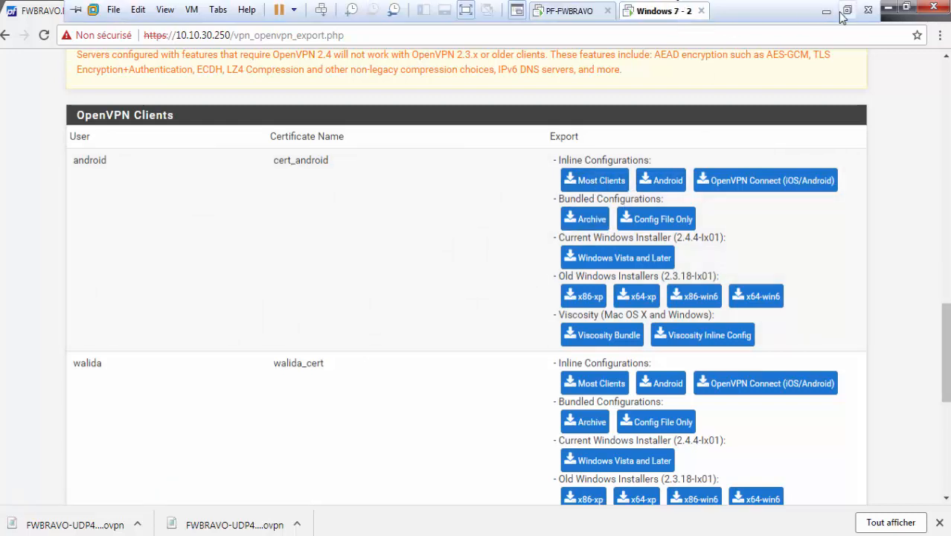
pyautogui.click(847, 10)
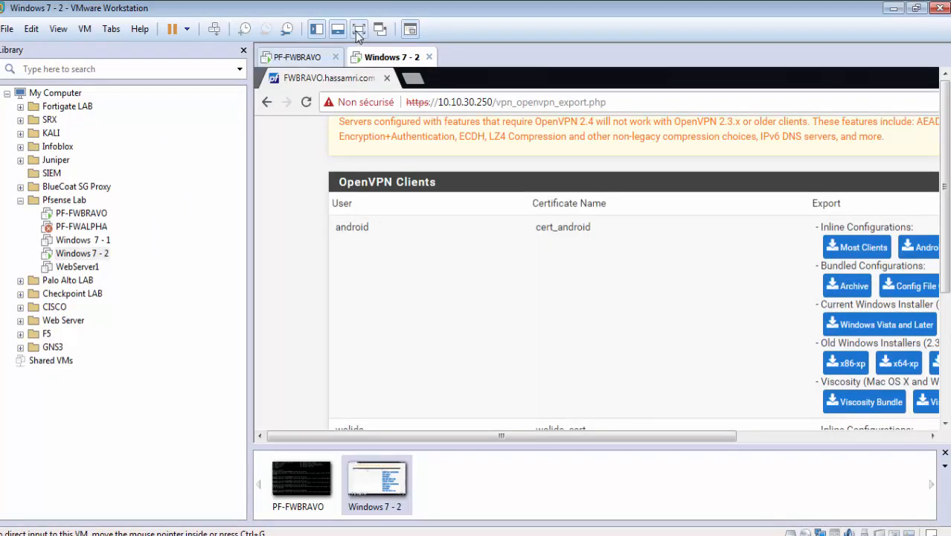
pyautogui.click(358, 29)
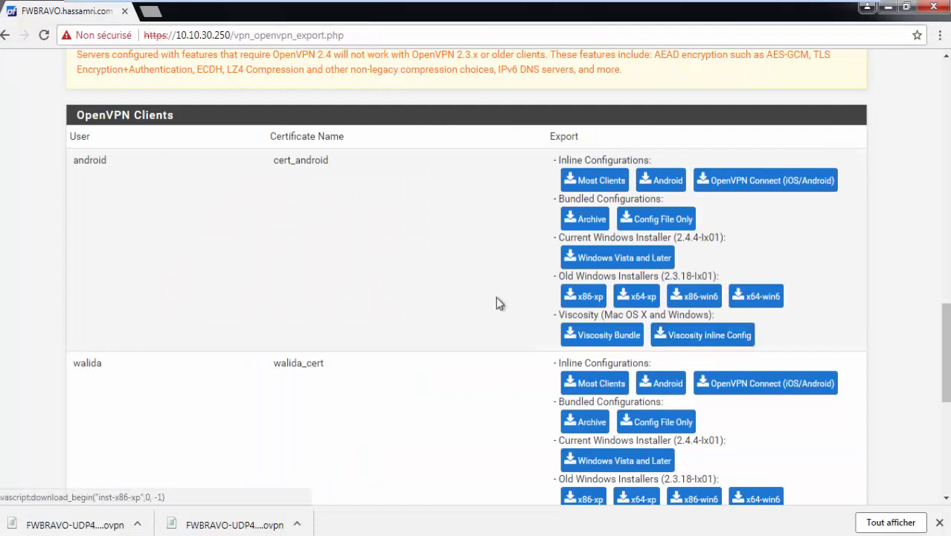
pyautogui.moveTo(946, 322); pyautogui.dragTo(926, 41)
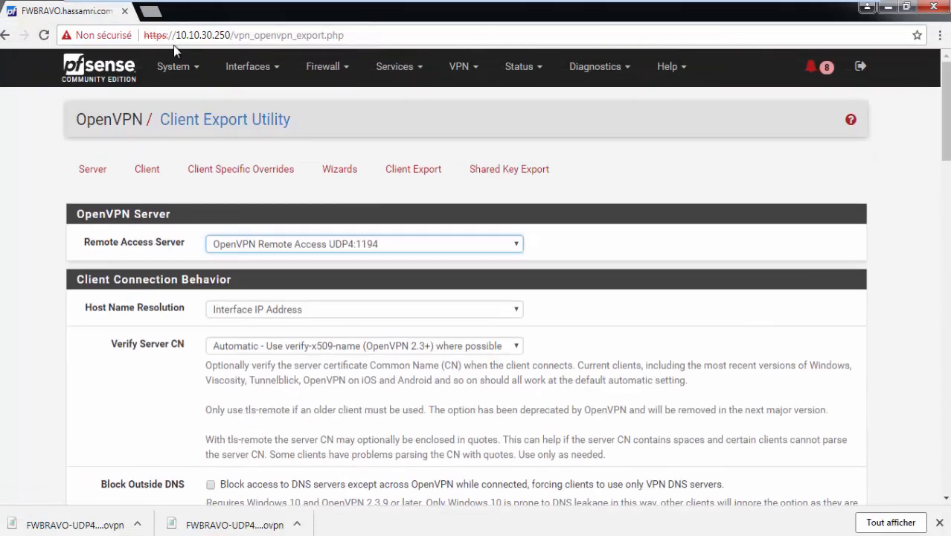
pyautogui.moveTo(946, 120); pyautogui.dragTo(926, 339)
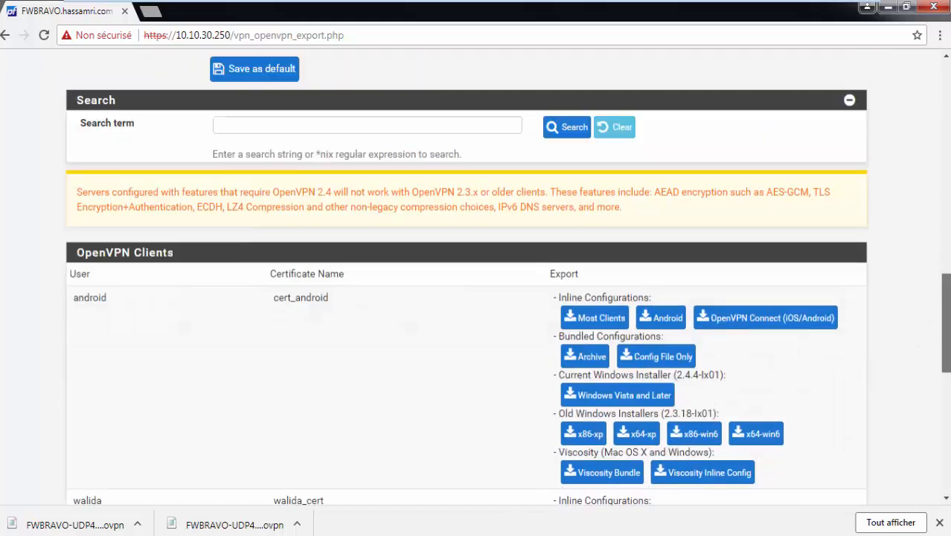
pyautogui.scroll(14, 917, 186)
pyautogui.click(166, 72)
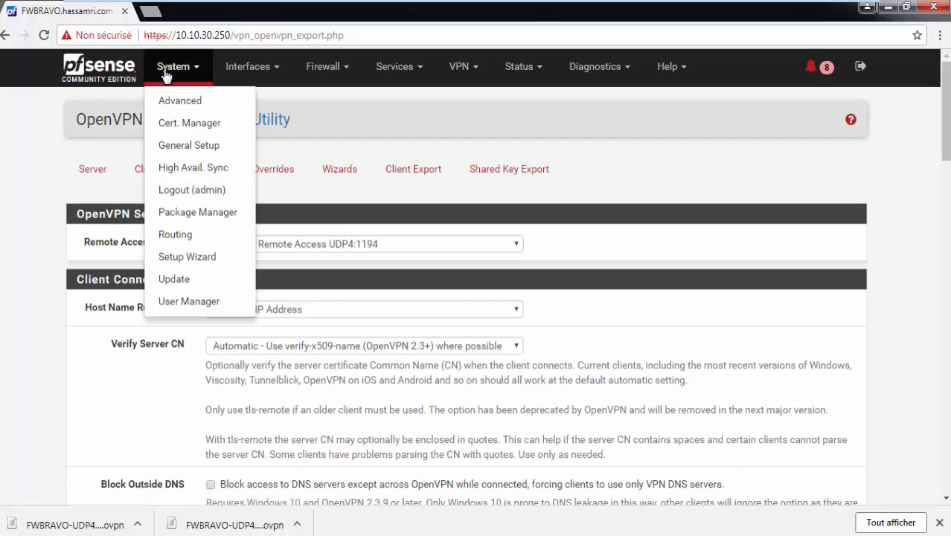
# Edit the android user in User Manager and review its properties and cert_android certificate
pyautogui.click(187, 300)
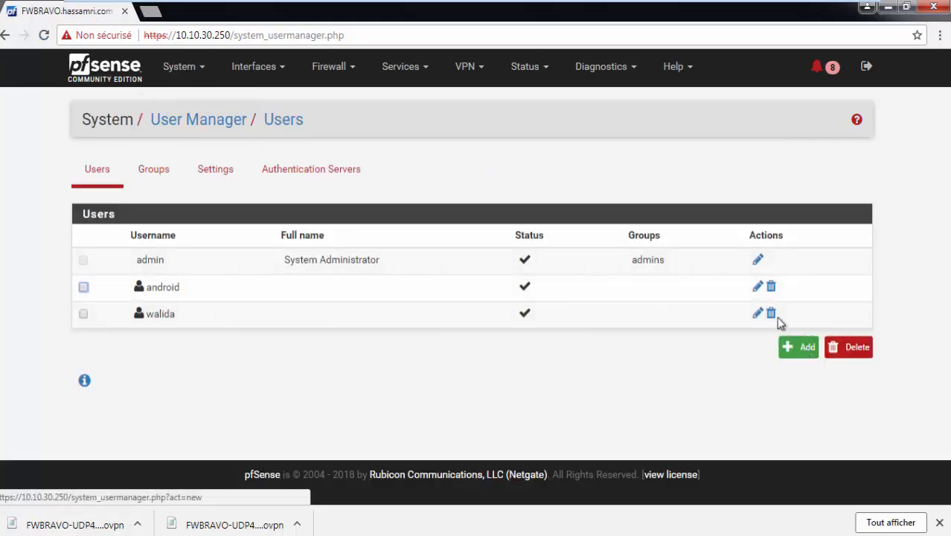
pyautogui.click(758, 287)
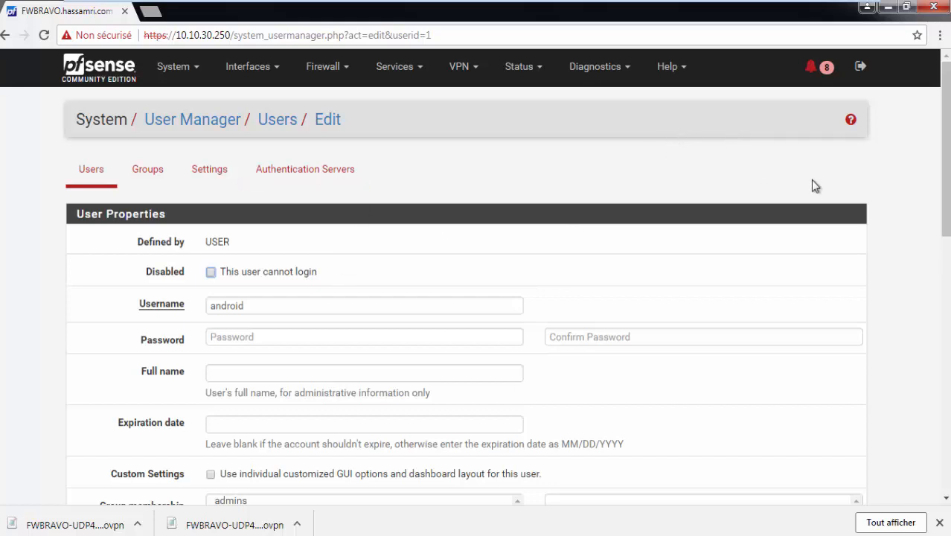
pyautogui.scroll(-1, 946, 171)
pyautogui.click(331, 237)
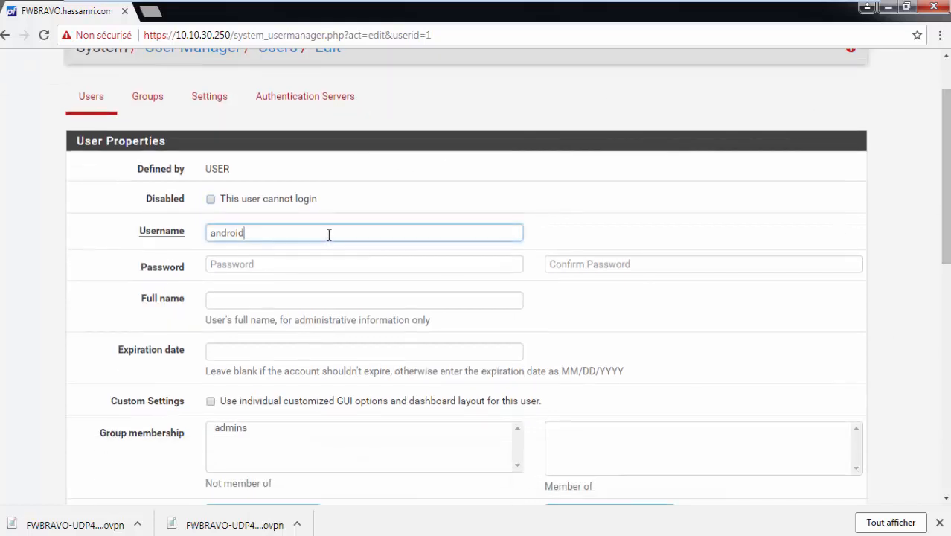
pyautogui.scroll(-4, 329, 239)
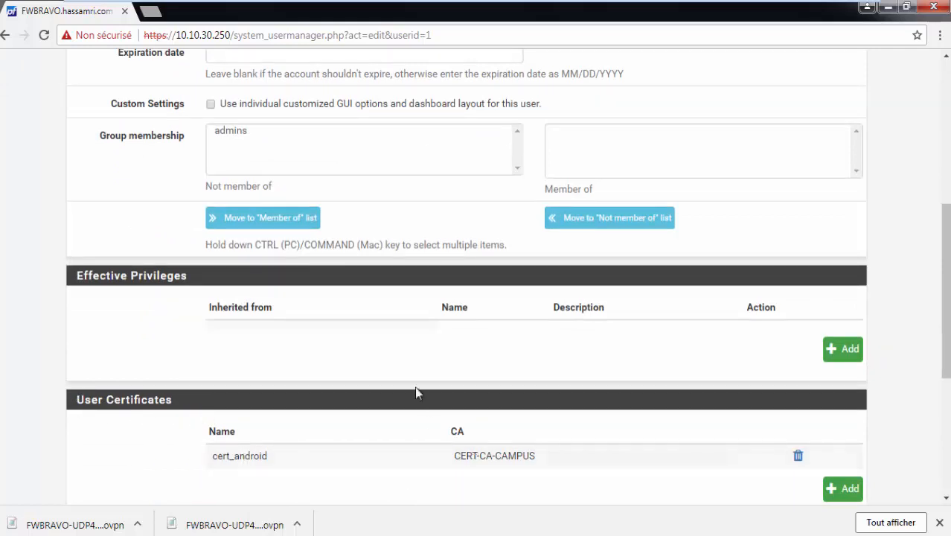
pyautogui.scroll(3, 417, 392)
pyautogui.scroll(2, 416, 401)
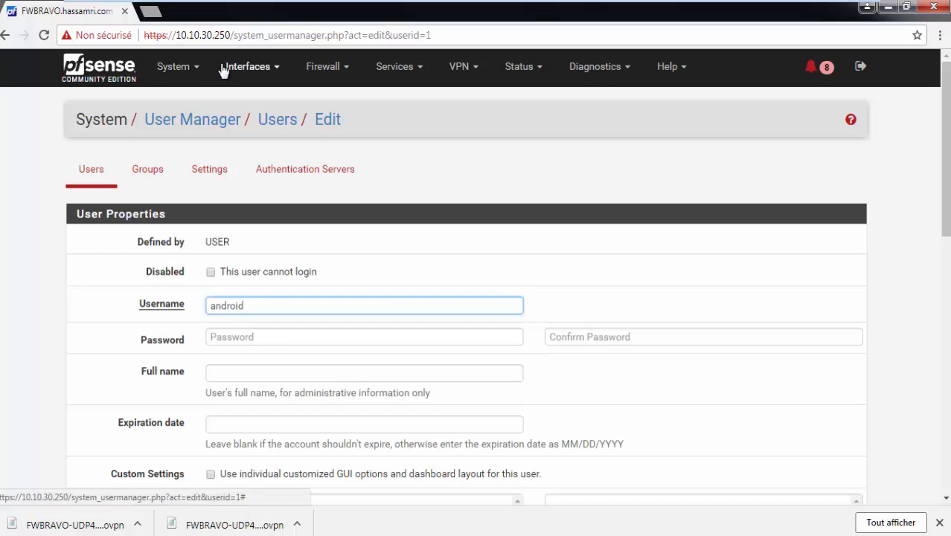
pyautogui.click(192, 70)
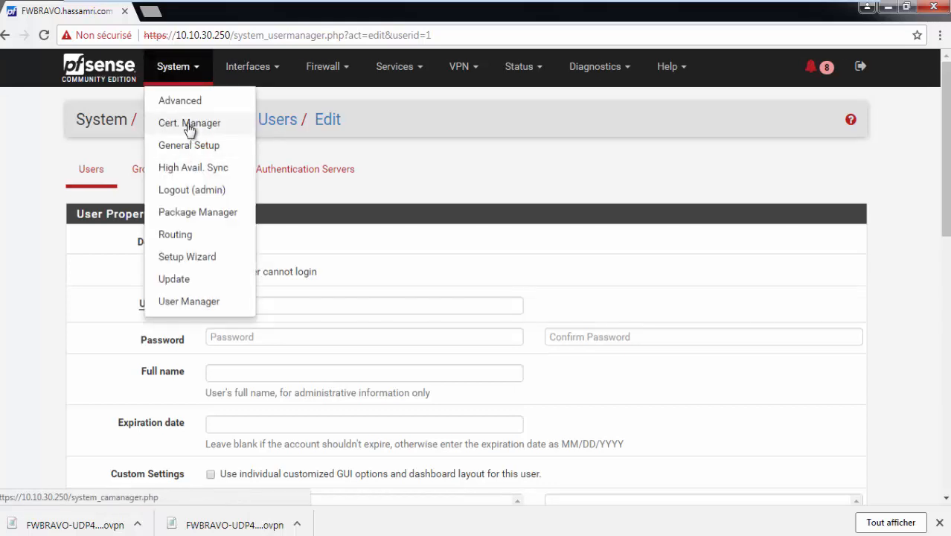
# In the Cert. Manager Certificates list, highlight cert_android's issuer CERT-CA-CAMPUS and CN android
pyautogui.click(182, 124)
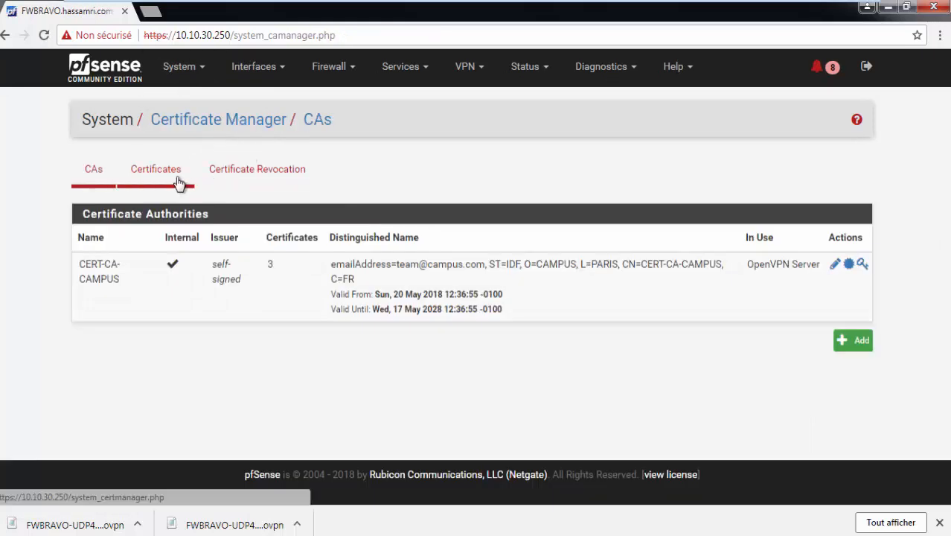
pyautogui.click(183, 180)
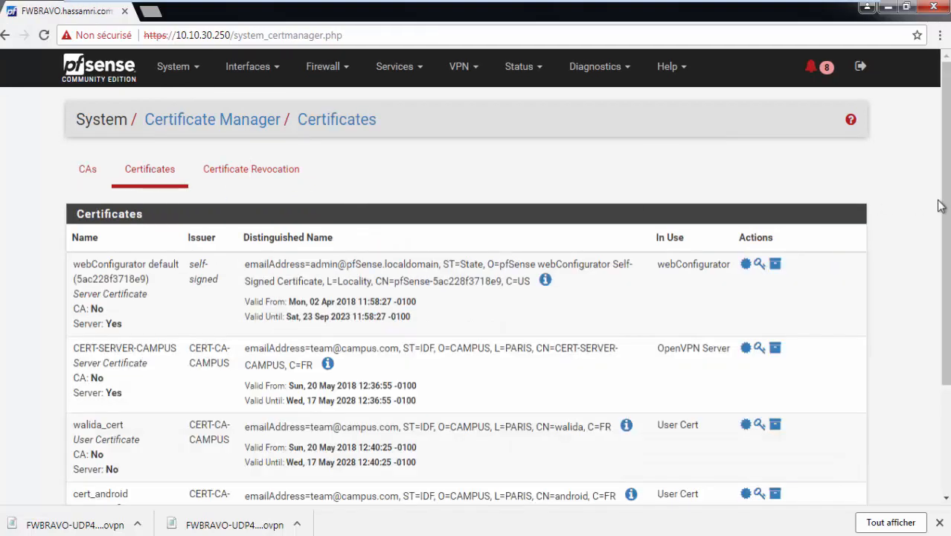
pyautogui.scroll(-1, 917, 207)
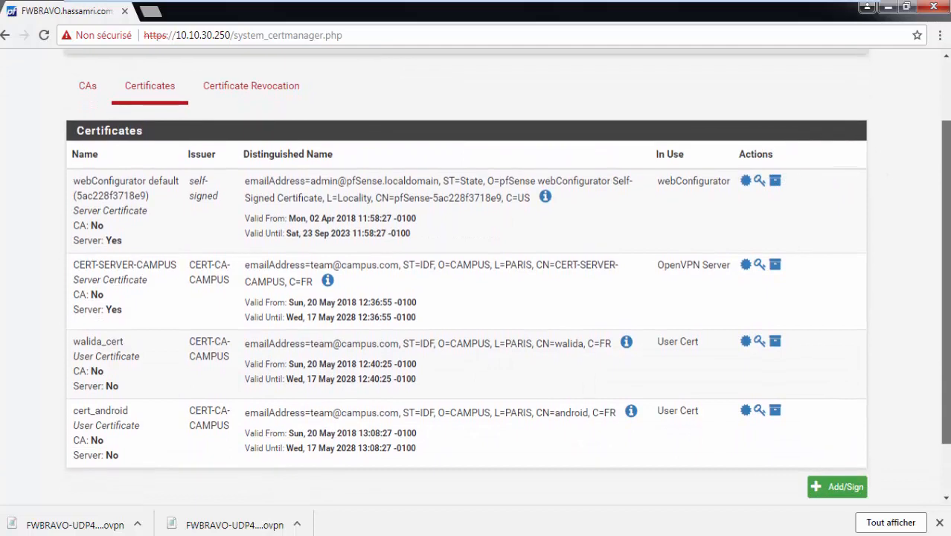
pyautogui.moveTo(186, 410); pyautogui.dragTo(225, 425)
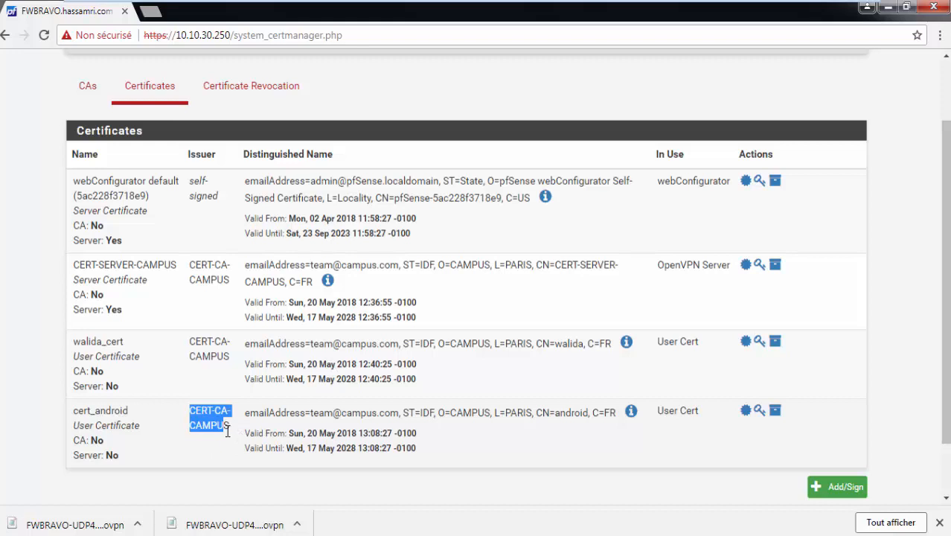
pyautogui.click(575, 413)
pyautogui.doubleClick(576, 413)
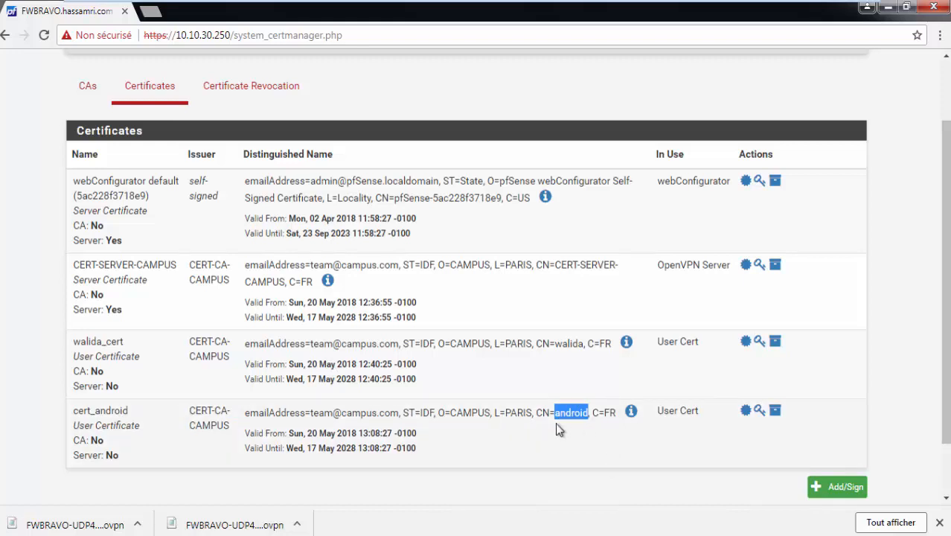
pyautogui.scroll(2, 588, 423)
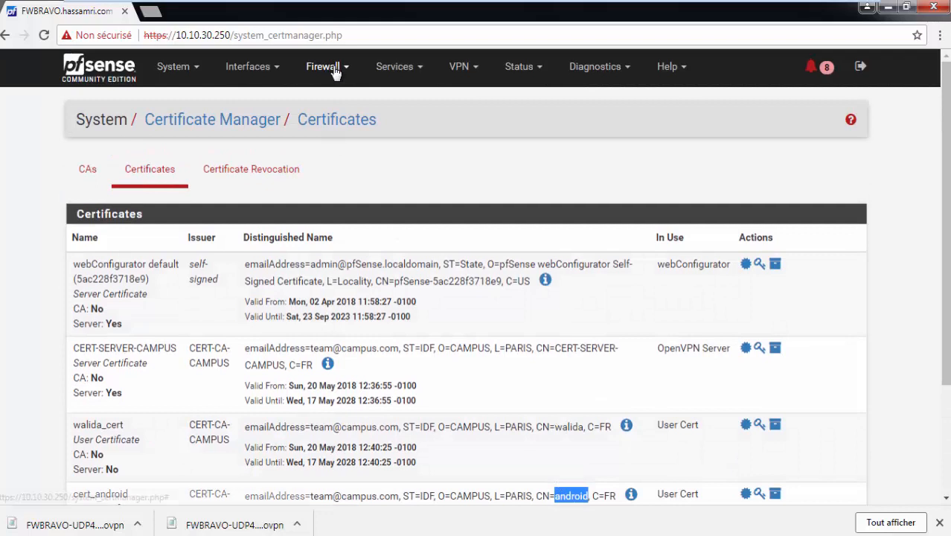
# Download the android user's inline Android configuration from VPN > OpenVPN > Client Export
pyautogui.click(323, 66)
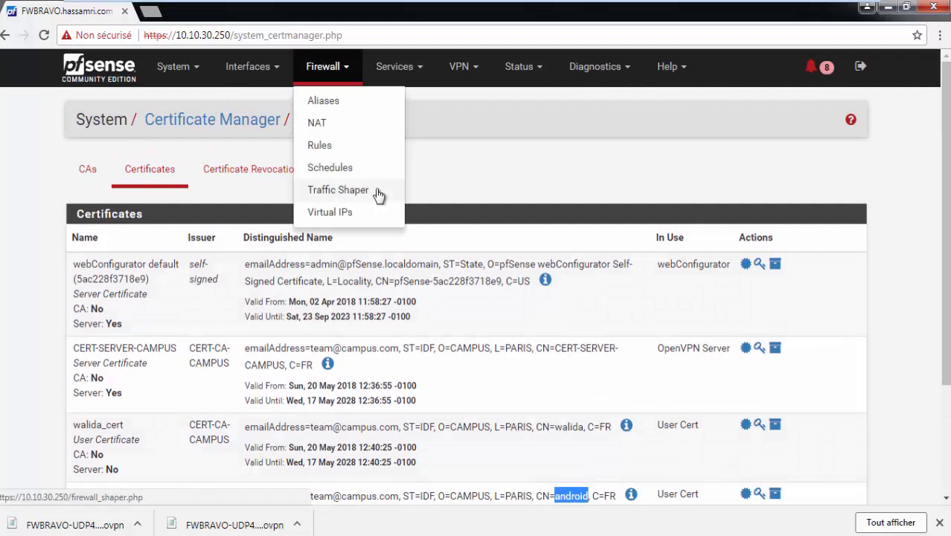
pyautogui.click(462, 67)
pyautogui.click(476, 143)
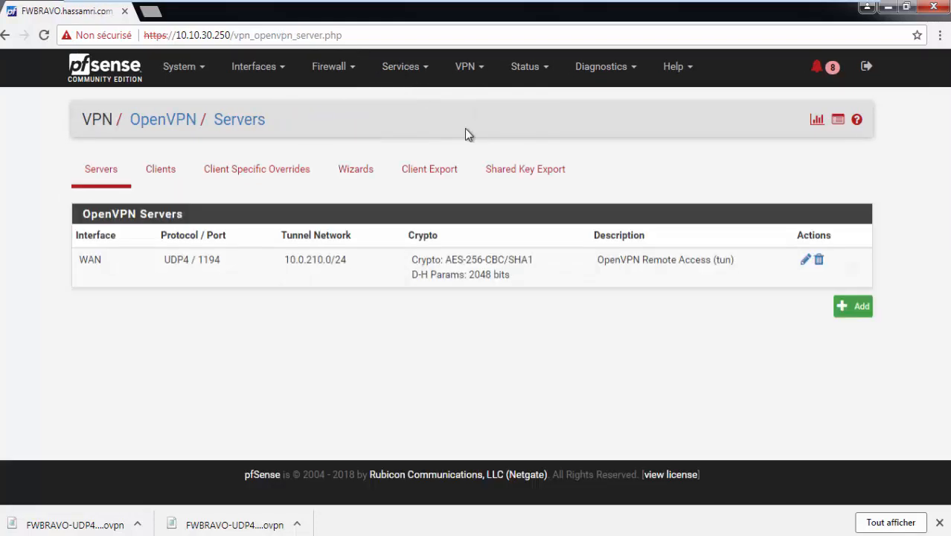
pyautogui.click(420, 181)
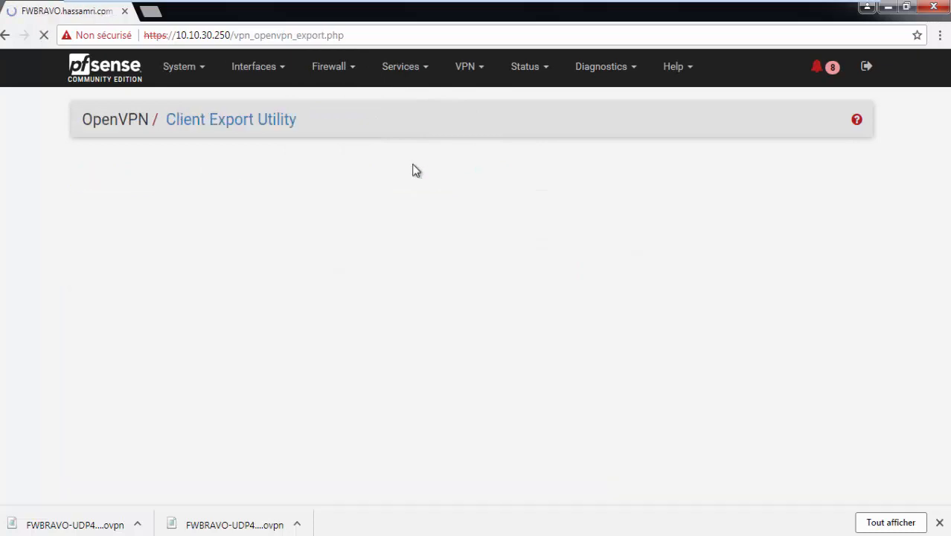
pyautogui.scroll(-5, 591, 231)
pyautogui.scroll(-10, 660, 250)
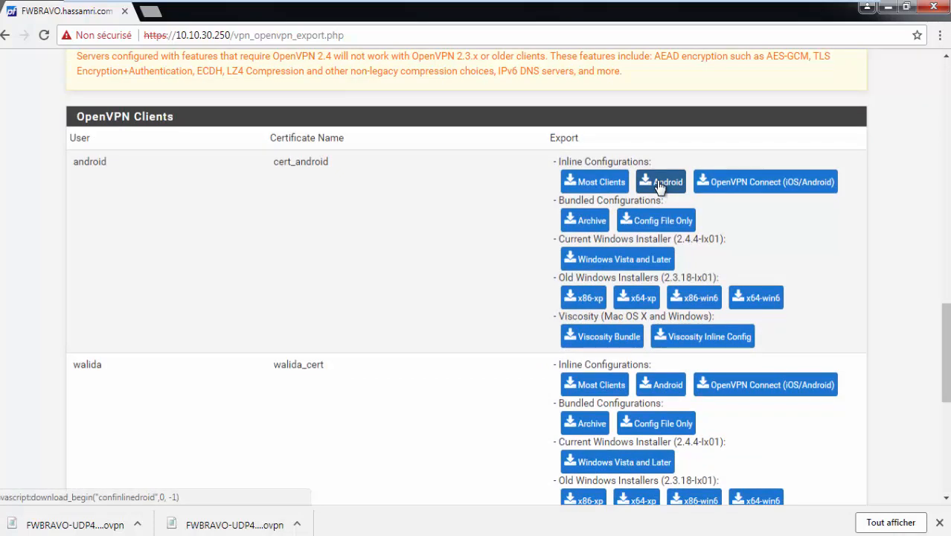
pyautogui.click(660, 183)
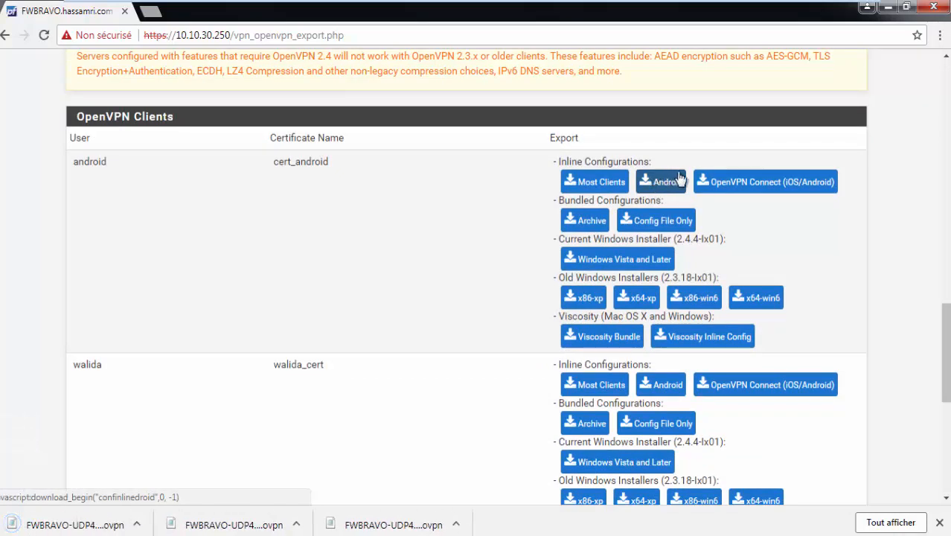
pyautogui.click(14, 534)
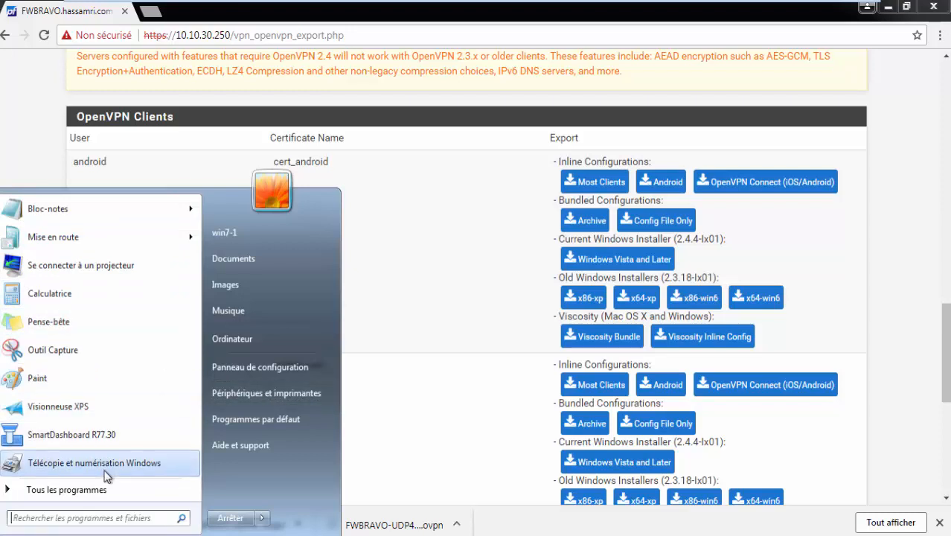
# Launch WordPad and open the (2) .ovpn file from Téléchargements, showing Tous les documents (*.*)
pyautogui.write('word')
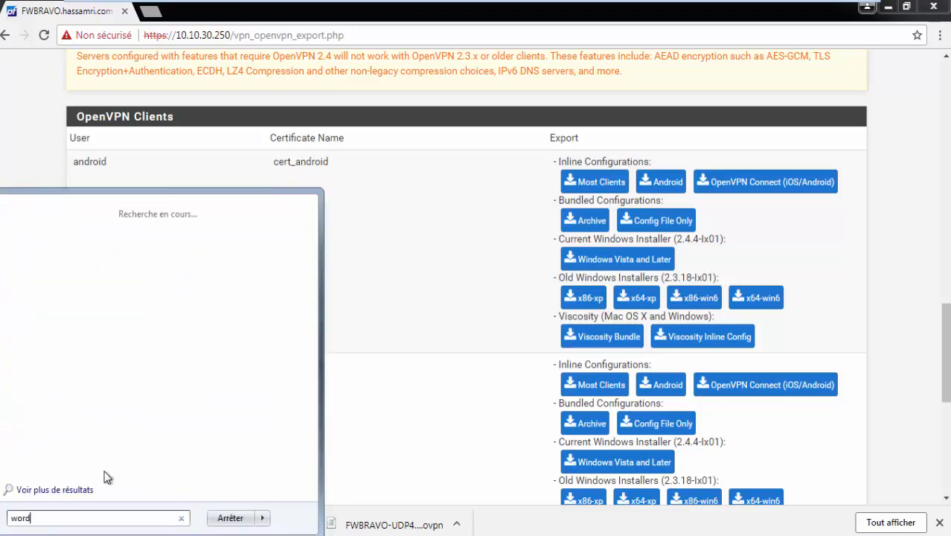
pyautogui.press('Return')
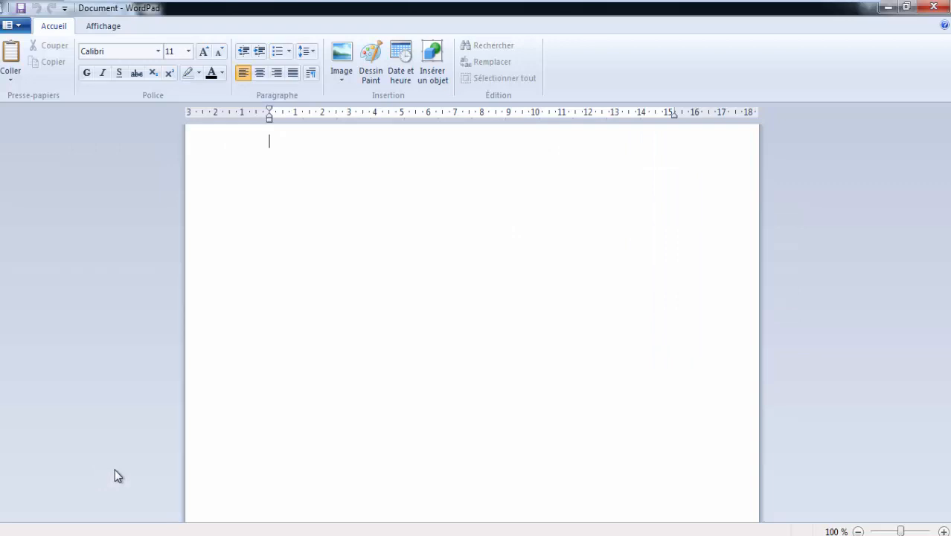
pyautogui.click(15, 25)
pyautogui.click(35, 81)
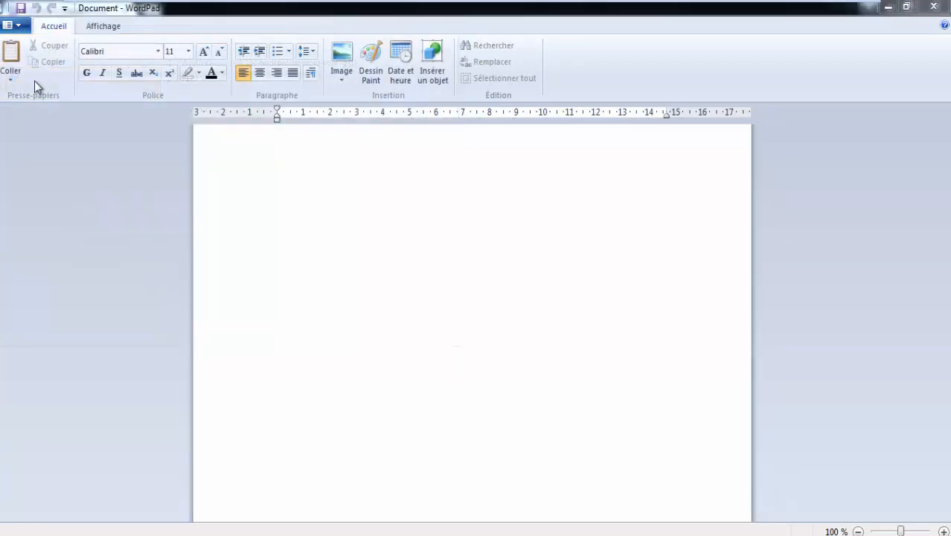
pyautogui.click(65, 132)
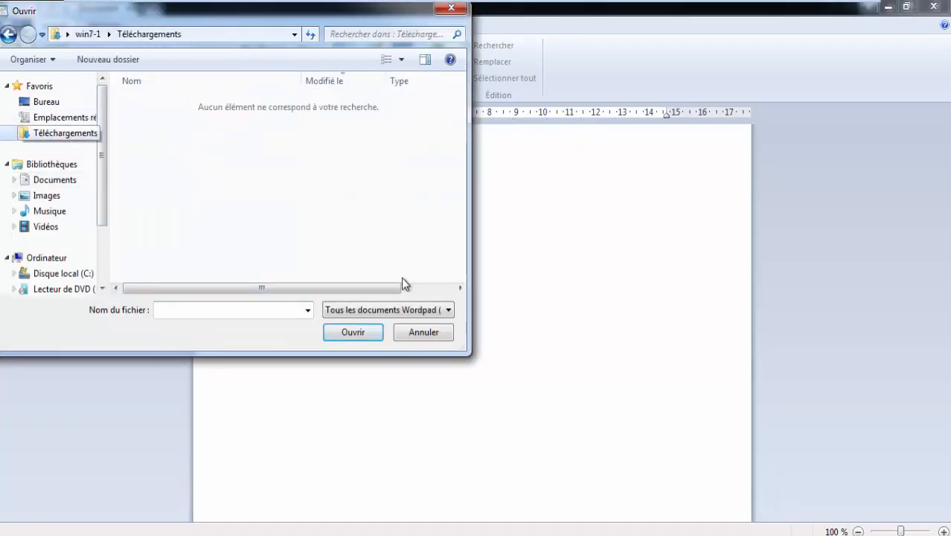
pyautogui.click(389, 310)
pyautogui.click(378, 402)
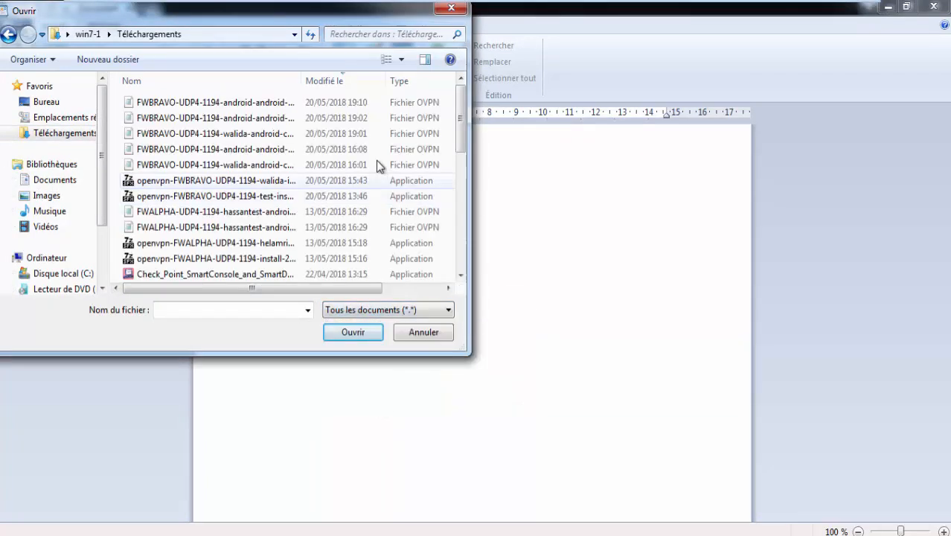
pyautogui.doubleClick(284, 107)
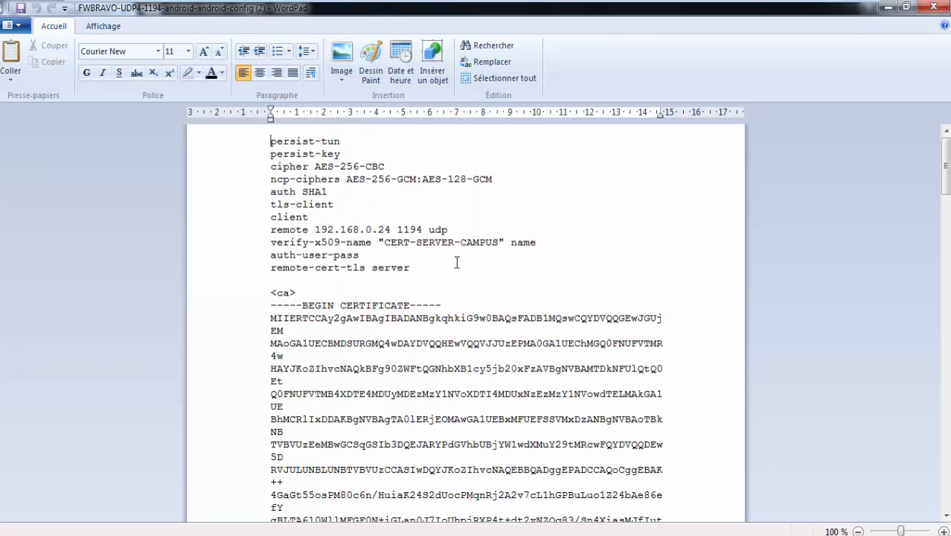
pyautogui.click(266, 230)
pyautogui.click(312, 229)
pyautogui.moveTo(313, 229); pyautogui.dragTo(389, 231)
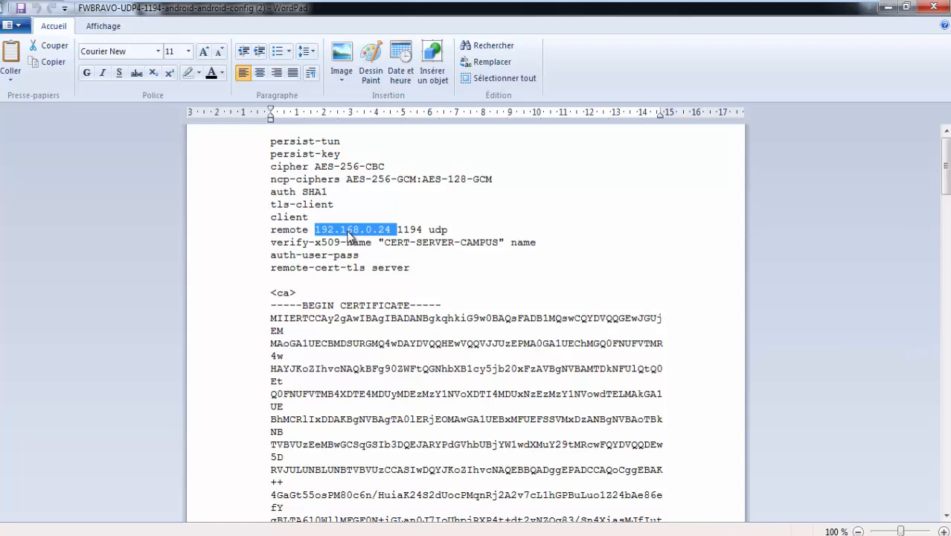
pyautogui.click(343, 235)
pyautogui.moveTo(315, 229); pyautogui.dragTo(388, 230)
pyautogui.press('BackSpace')
pyautogui.press('capslock')
pyautogui.write('X.X.X.X')
pyautogui.press('capslock')
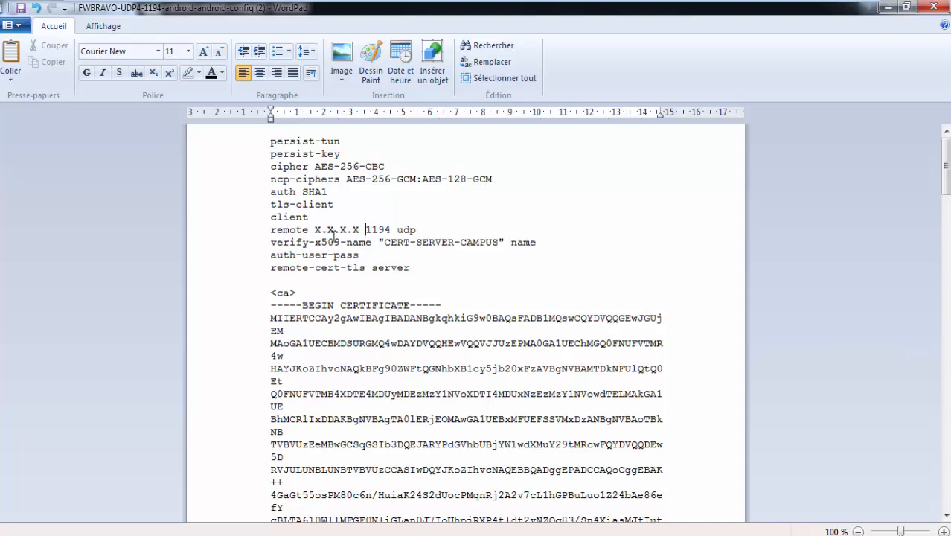
pyautogui.press('BackSpace')
pyautogui.press('BackSpace')
pyautogui.press('BackSpace')
pyautogui.press('BackSpace')
pyautogui.press('BackSpace')
pyautogui.press('BackSpace')
pyautogui.press('BackSpace')
pyautogui.press('BackSpace')
pyautogui.hotkey('ctrl', 'z')
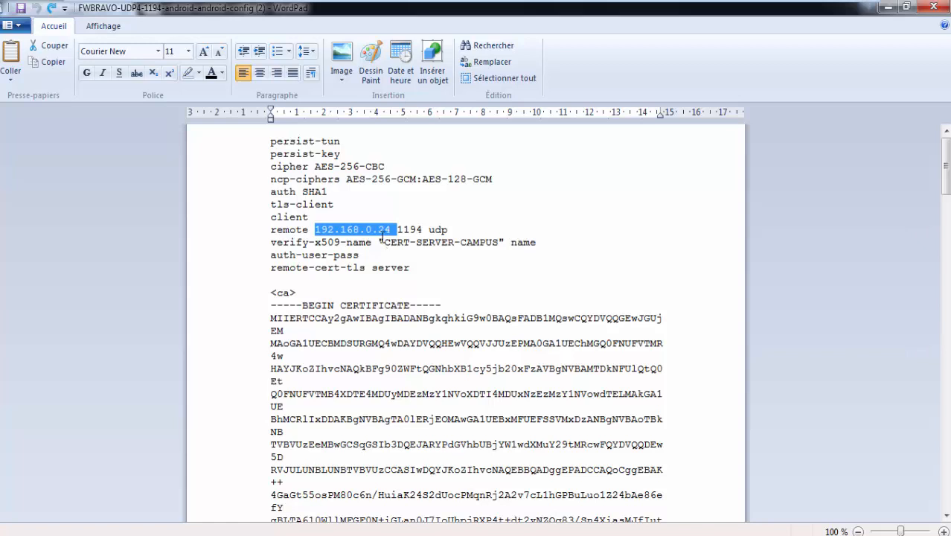
# Scroll through the config and inspect the <ca> certificate block down to its closing </ca> tag
pyautogui.scroll(-1, 383, 235)
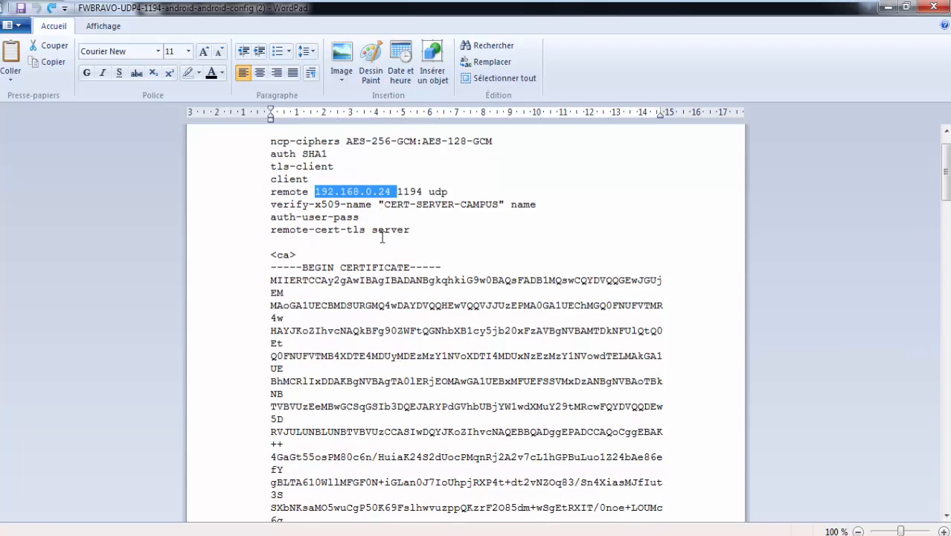
pyautogui.scroll(-1, 382, 236)
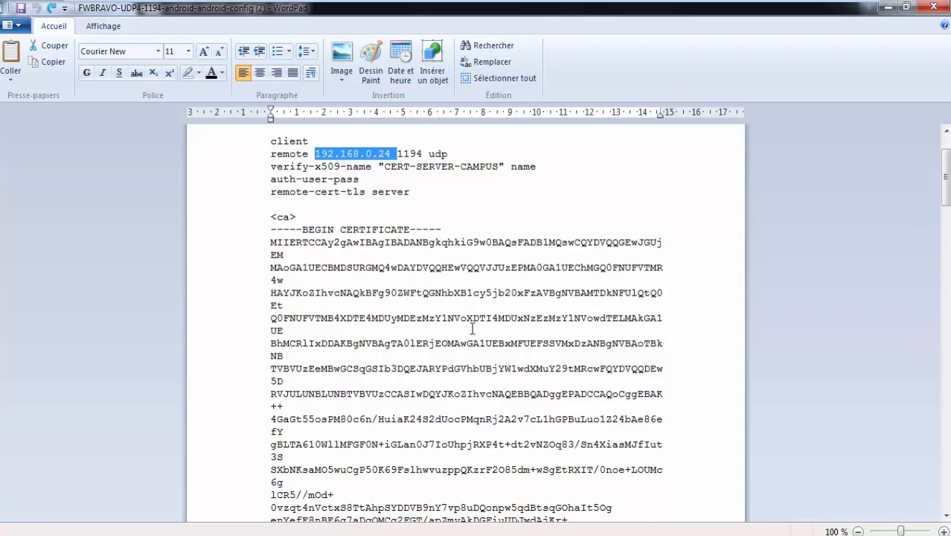
pyautogui.scroll(-2, 448, 272)
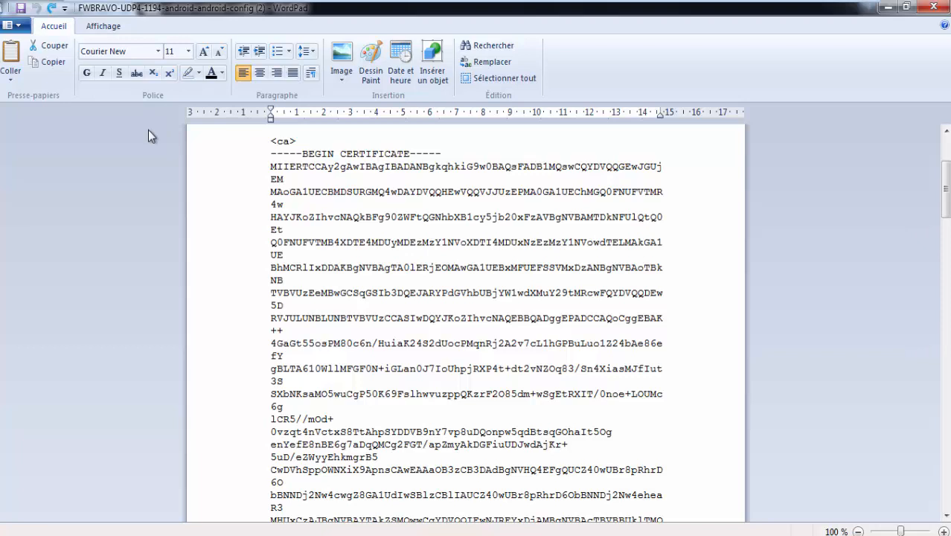
pyautogui.moveTo(271, 165); pyautogui.dragTo(329, 181)
pyautogui.click(329, 182)
pyautogui.click(262, 170)
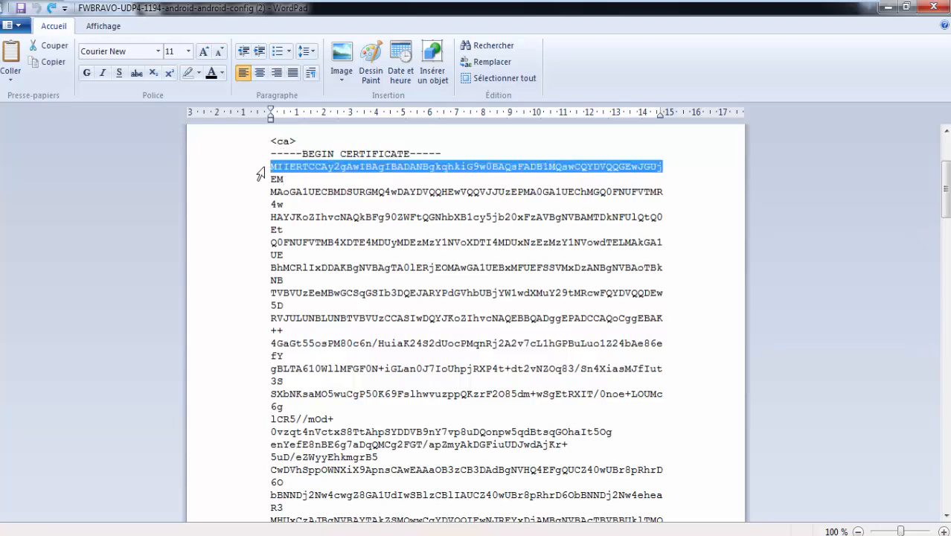
pyautogui.scroll(-6, 302, 185)
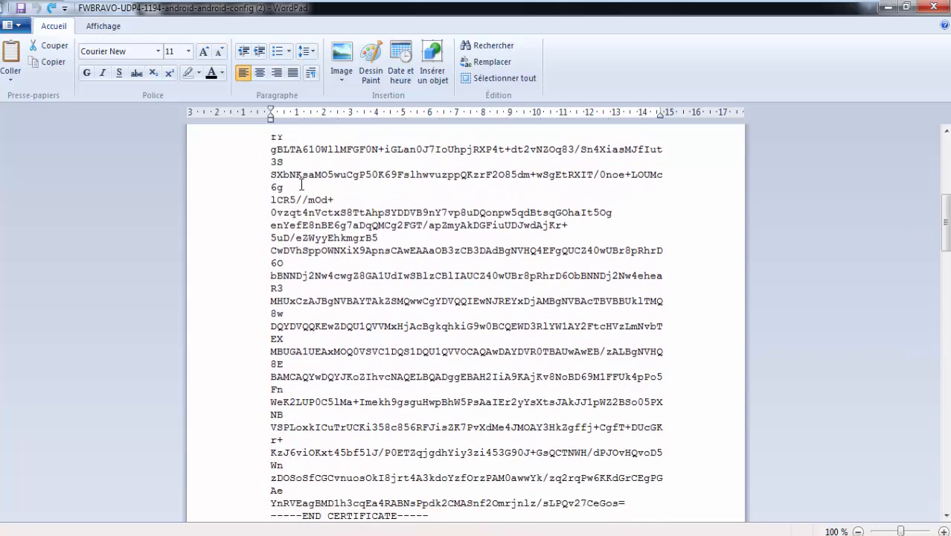
pyautogui.scroll(-3, 313, 195)
pyautogui.scroll(6, 423, 378)
pyautogui.scroll(5, 341, 229)
pyautogui.scroll(-9, 358, 276)
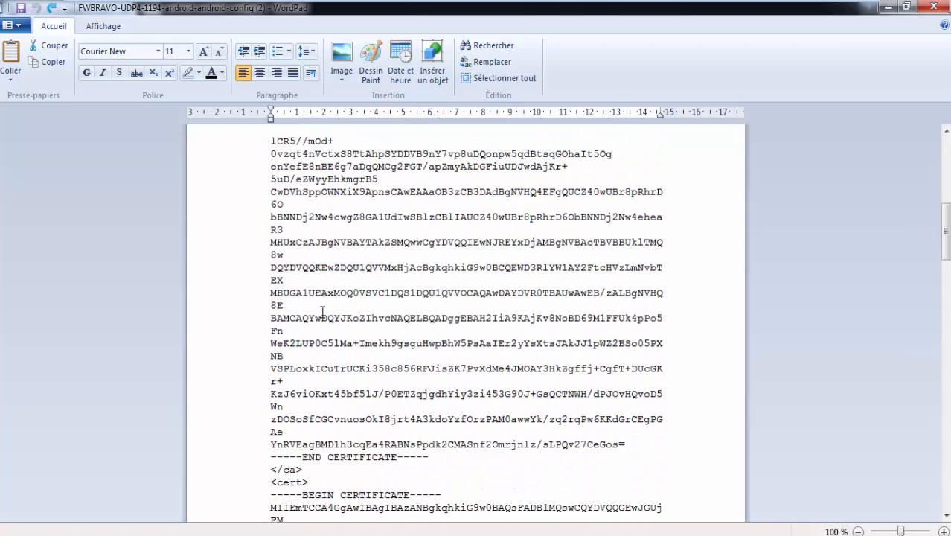
pyautogui.scroll(-7, 323, 311)
pyautogui.moveTo(301, 191); pyautogui.dragTo(272, 191)
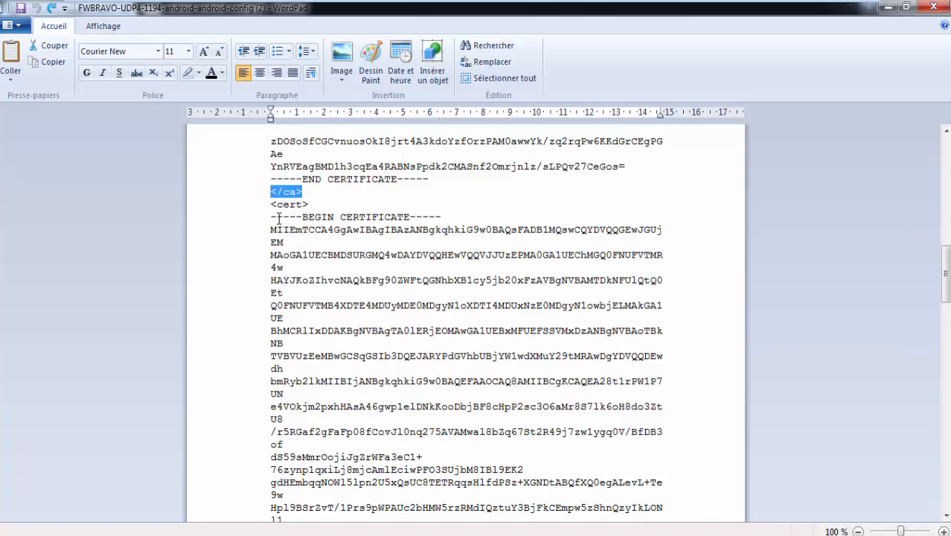
# Inspect the client certificate block and the <tls-auth> section, then close the file
pyautogui.moveTo(271, 216); pyautogui.dragTo(444, 432)
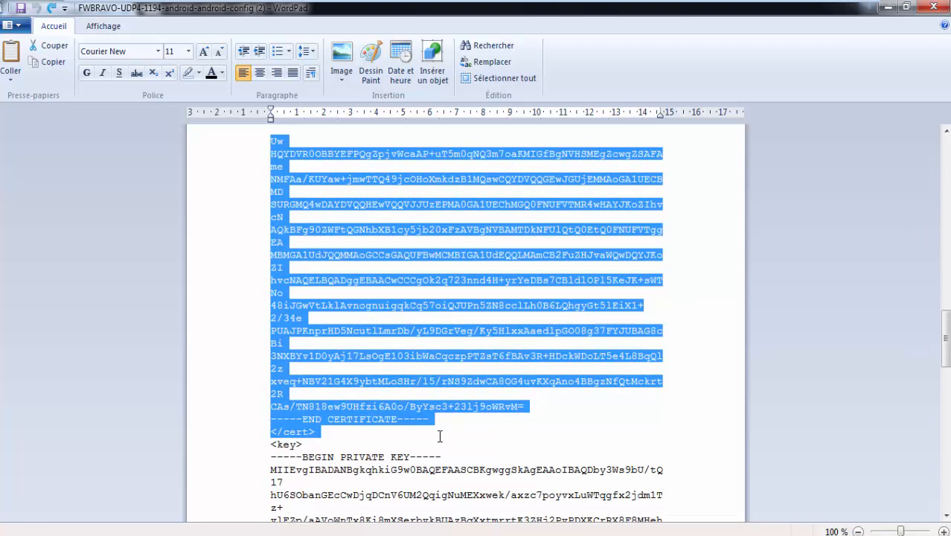
pyautogui.scroll(-6, 439, 436)
pyautogui.click(314, 229)
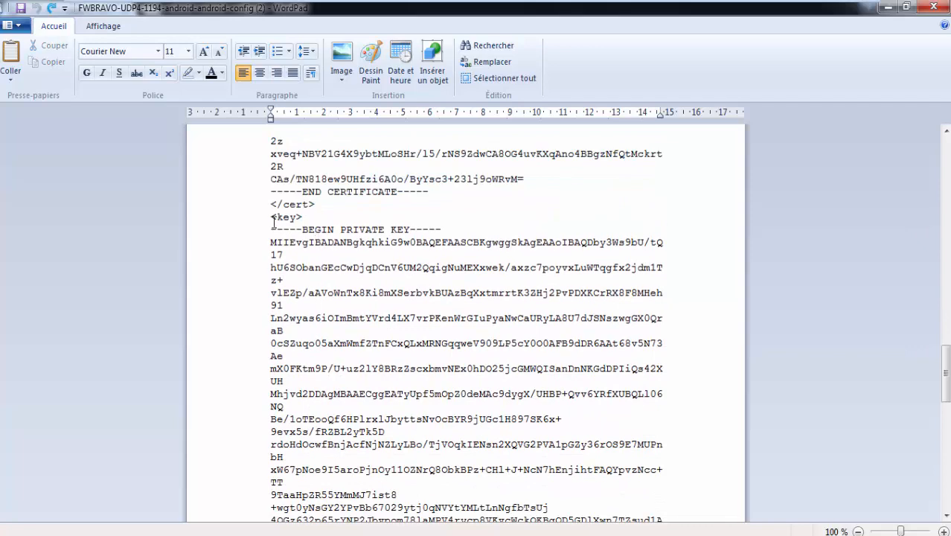
pyautogui.scroll(8, 292, 318)
pyautogui.scroll(-9, 292, 318)
pyautogui.scroll(-17, 292, 318)
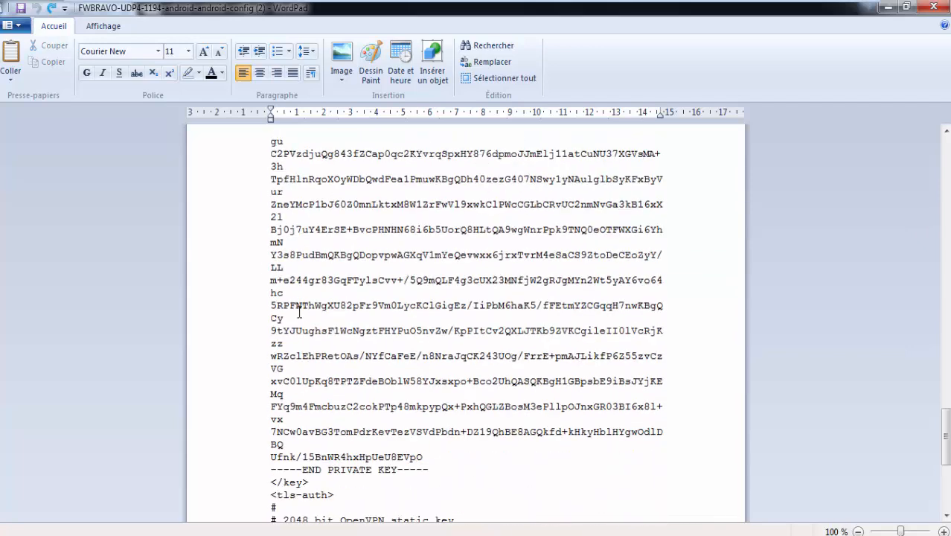
pyautogui.moveTo(271, 213); pyautogui.dragTo(330, 215)
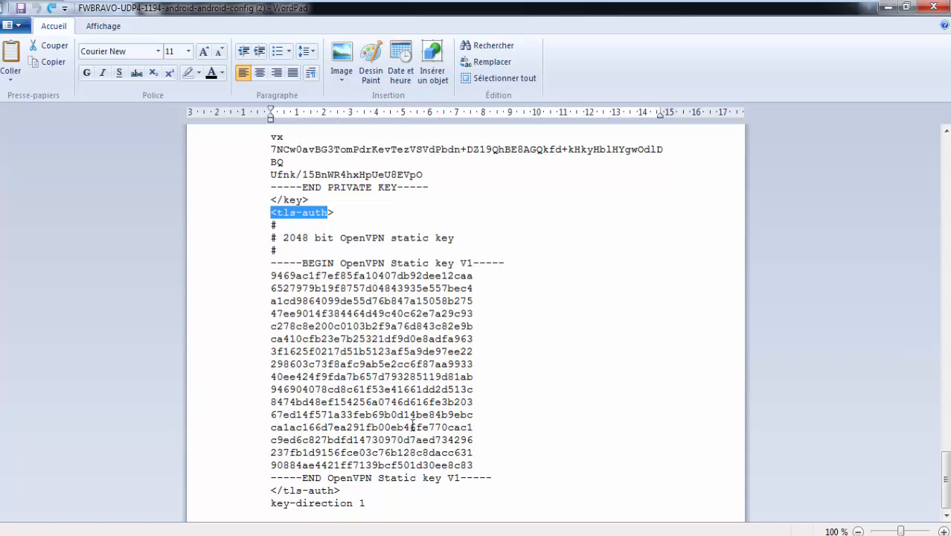
pyautogui.click(295, 271)
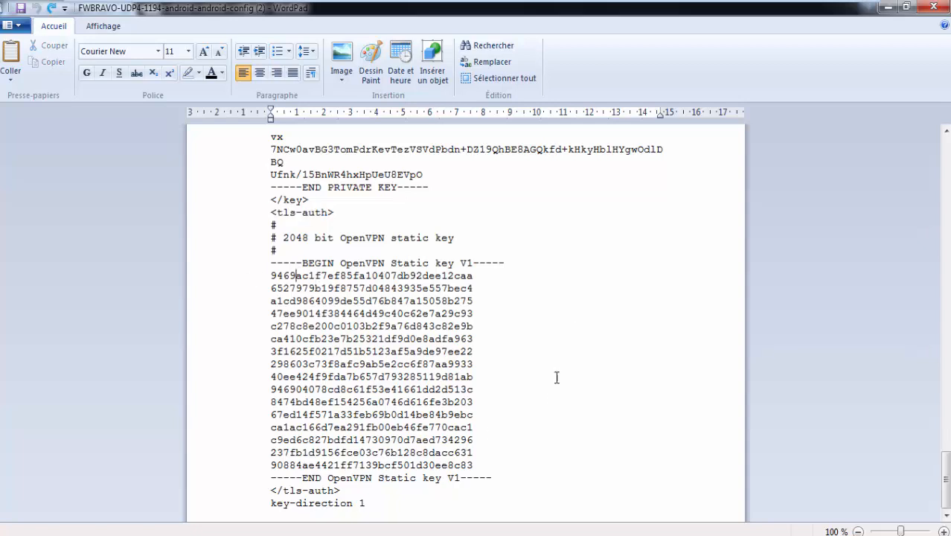
pyautogui.click(935, 7)
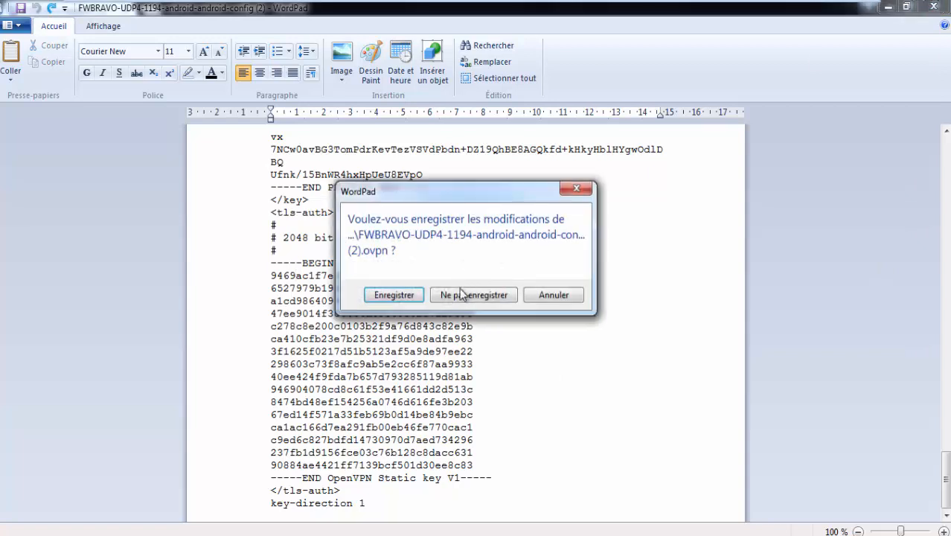
# Close WordPad without saving (Ne pas enregistrer) and restore the VM from full screen
pyautogui.click(463, 294)
pyautogui.moveTo(581, 6)
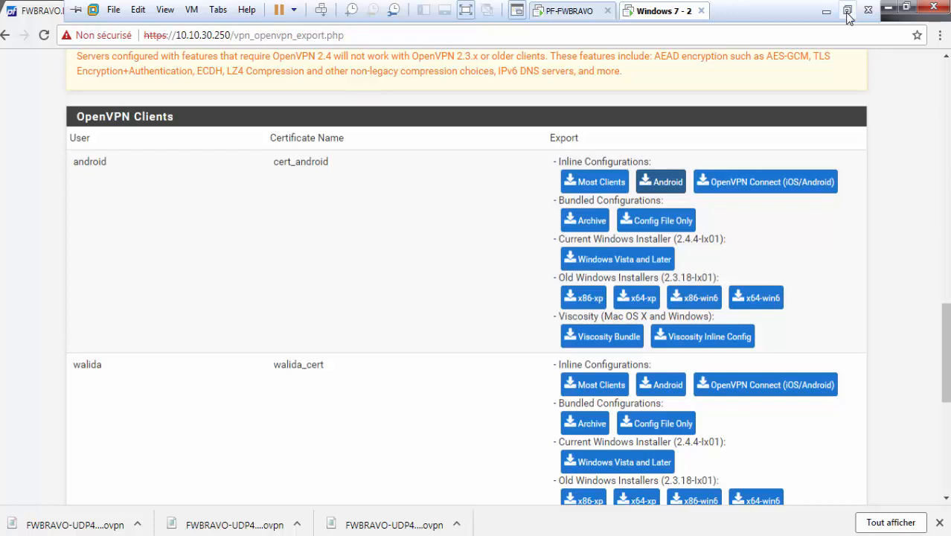
pyautogui.click(847, 11)
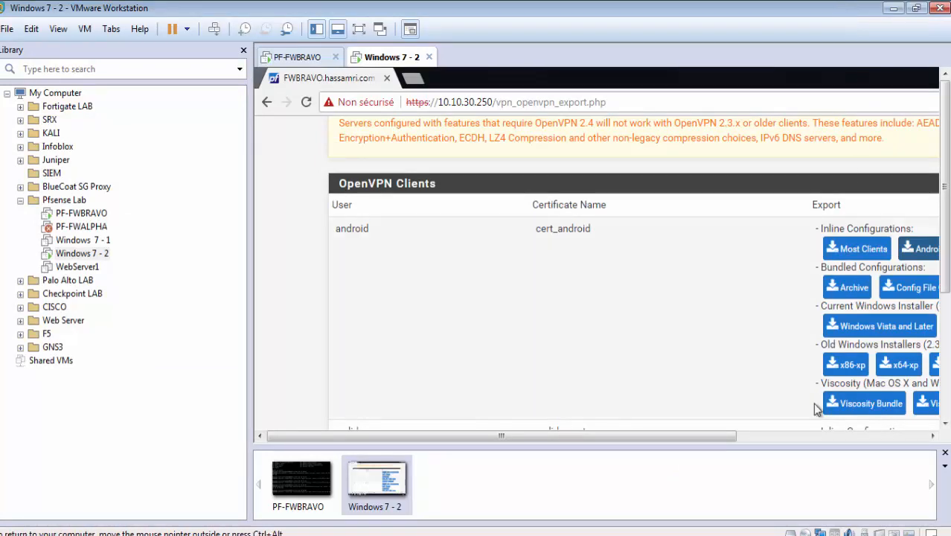
# Swipe away the Chrome notification on the Android tablet and launch Google Play Store
pyautogui.click(779, 535)
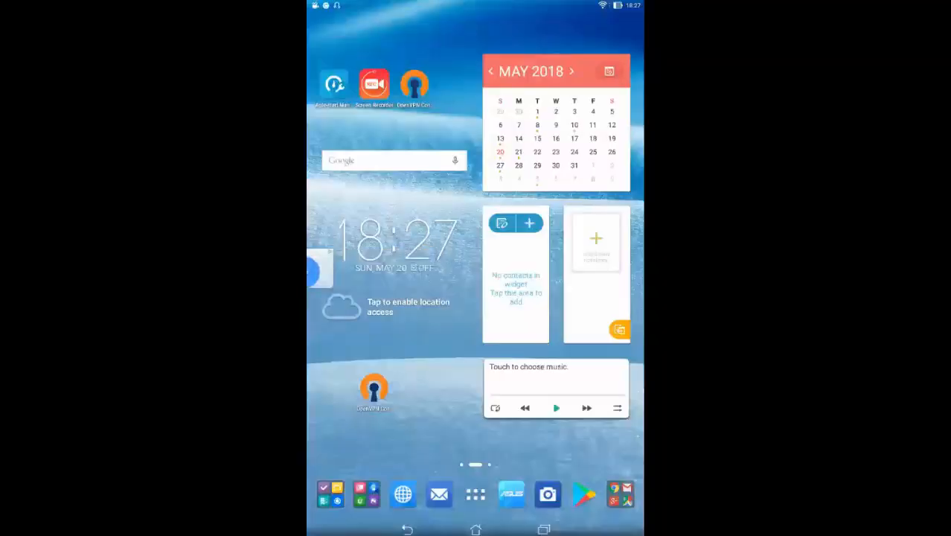
pyautogui.moveTo(476, 4); pyautogui.dragTo(546, 166)
pyautogui.moveTo(446, 138); pyautogui.dragTo(551, 137)
pyautogui.click(476, 335)
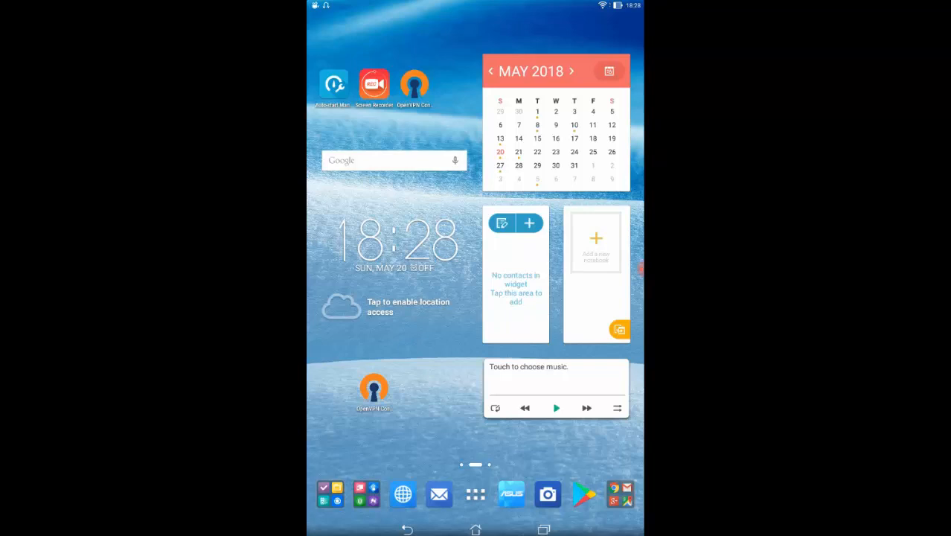
pyautogui.moveTo(476, 3)
pyautogui.mouseDown()
pyautogui.moveTo(476, 152)
pyautogui.moveTo(475, 7)
pyautogui.mouseUp()
pyautogui.click(584, 494)
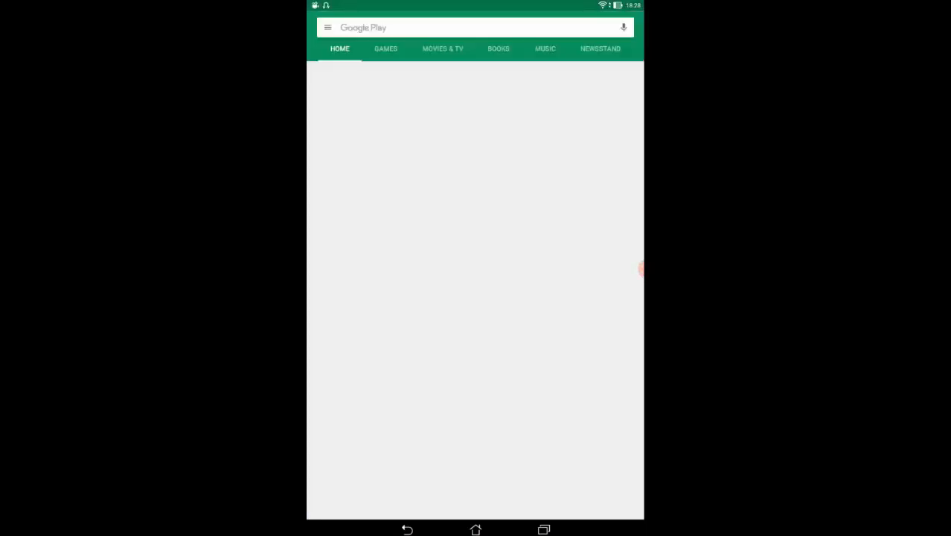
# Search Google Play for openvpn and open the installed OpenVPN Connect app
pyautogui.click(475, 28)
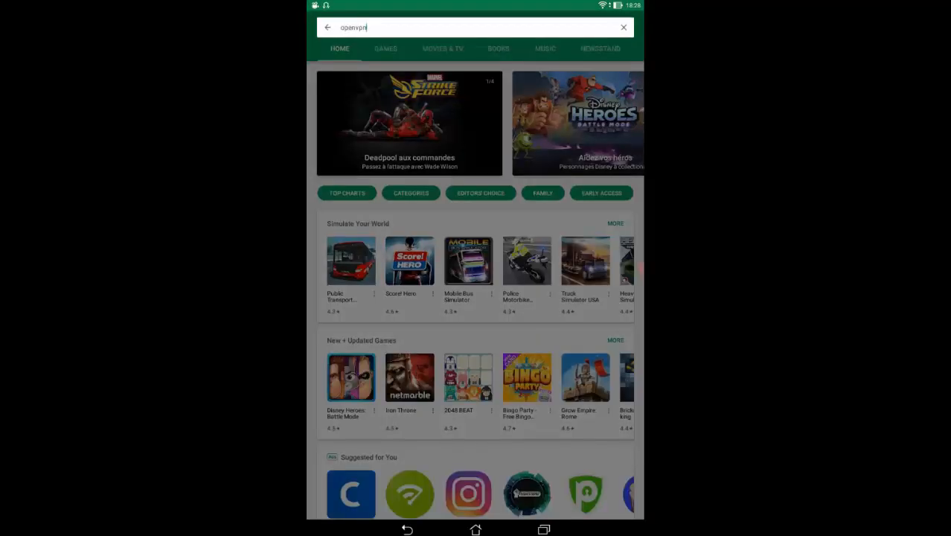
pyautogui.press('Return')
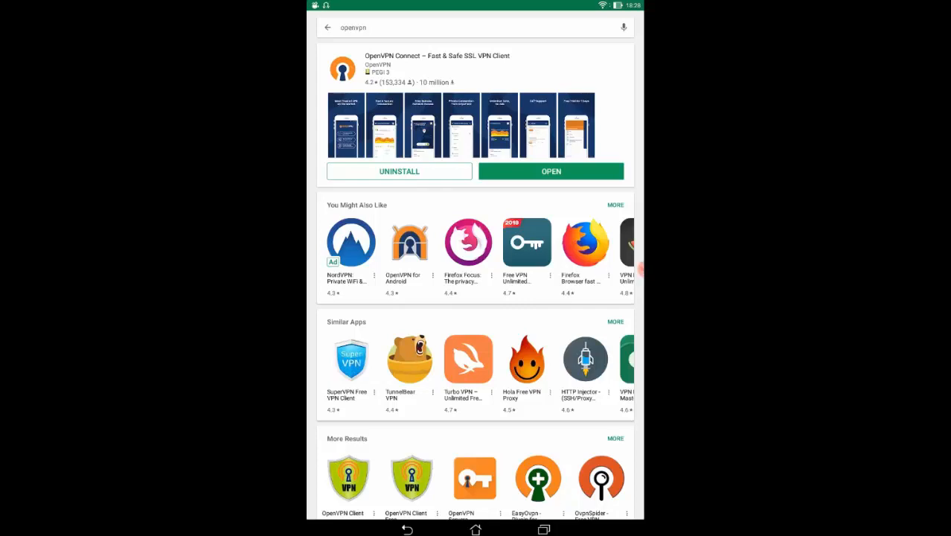
pyautogui.click(551, 171)
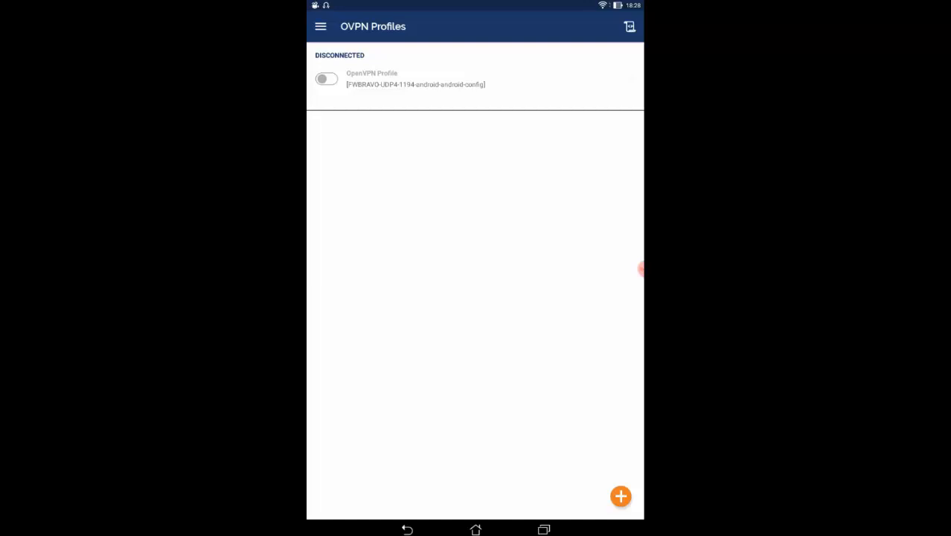
# Delete the existing VPN profile from OpenVPN Connect
pyautogui.click(632, 79)
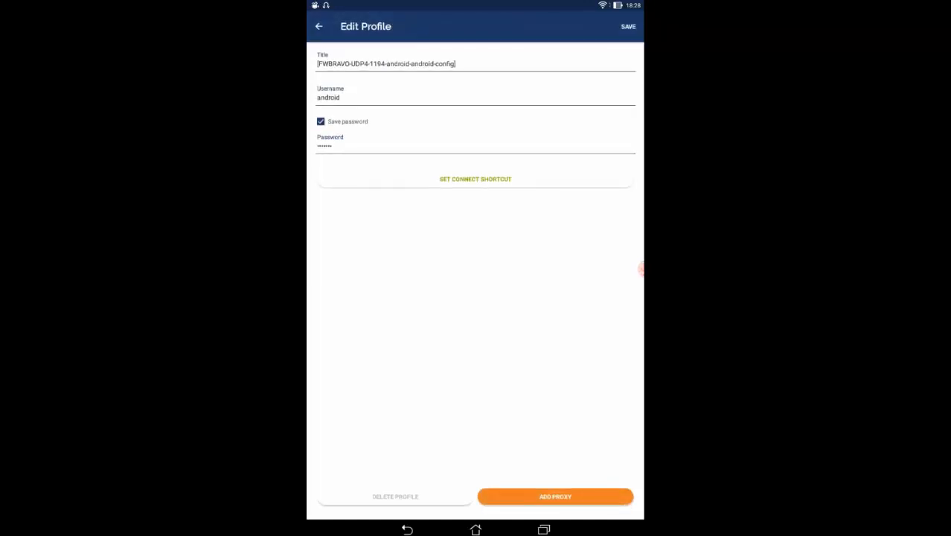
pyautogui.click(395, 497)
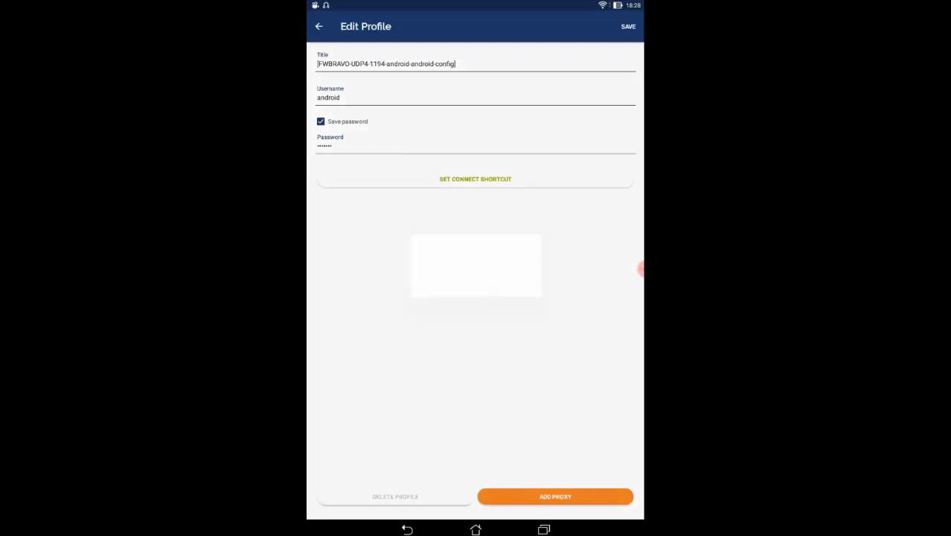
pyautogui.click(524, 286)
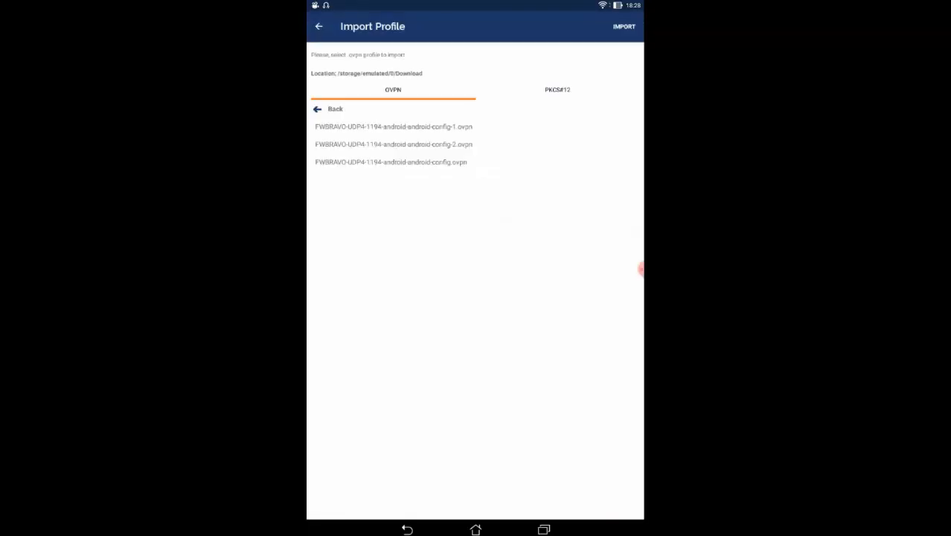
pyautogui.click(318, 26)
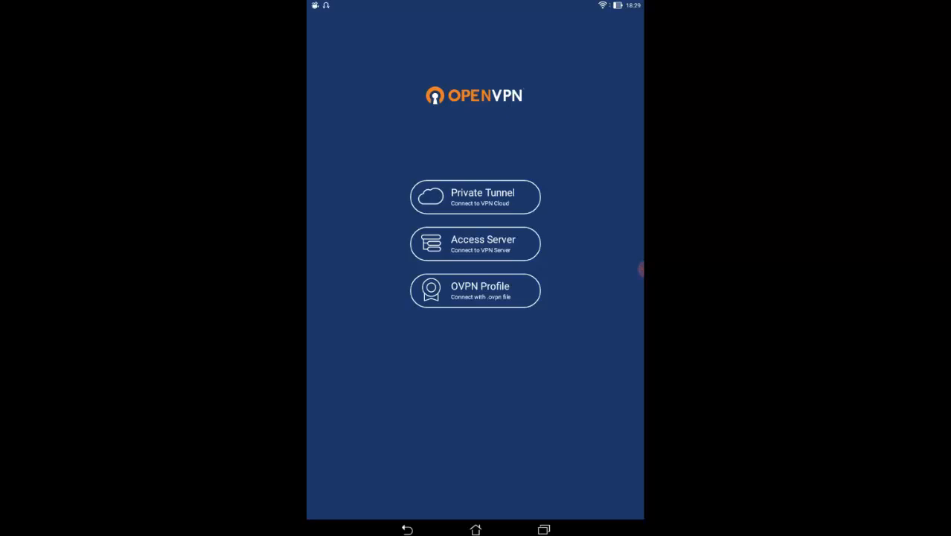
# Import FWBRAVO-UDP4-1194-android-android-config.ovpn as a new OVPN profile
pyautogui.click(476, 291)
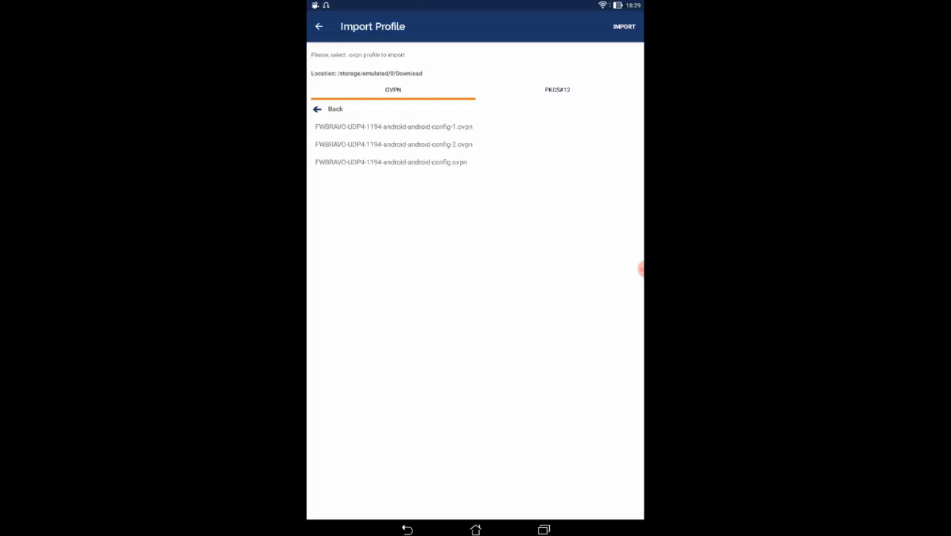
pyautogui.click(392, 163)
pyautogui.click(624, 26)
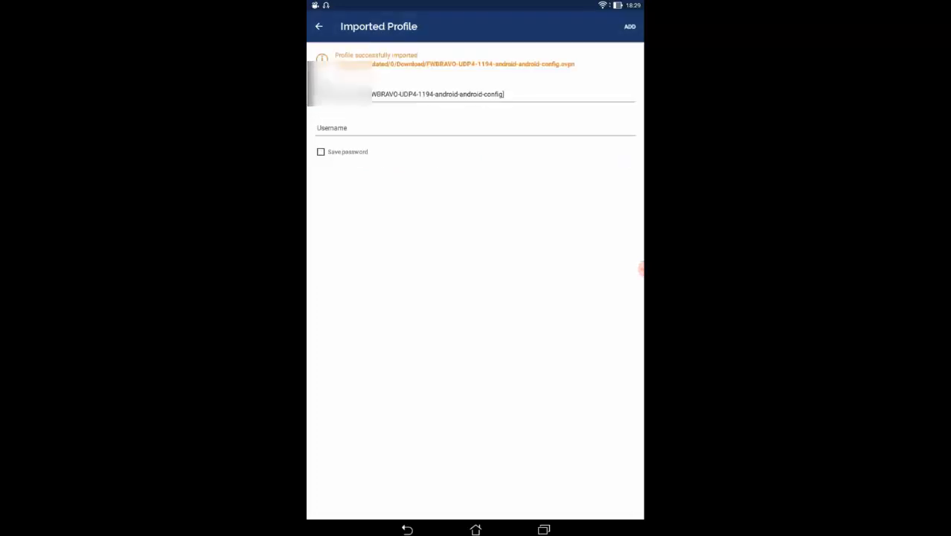
# Shorten the profile name, enter the VPN username, and save the account password
pyautogui.click(359, 94)
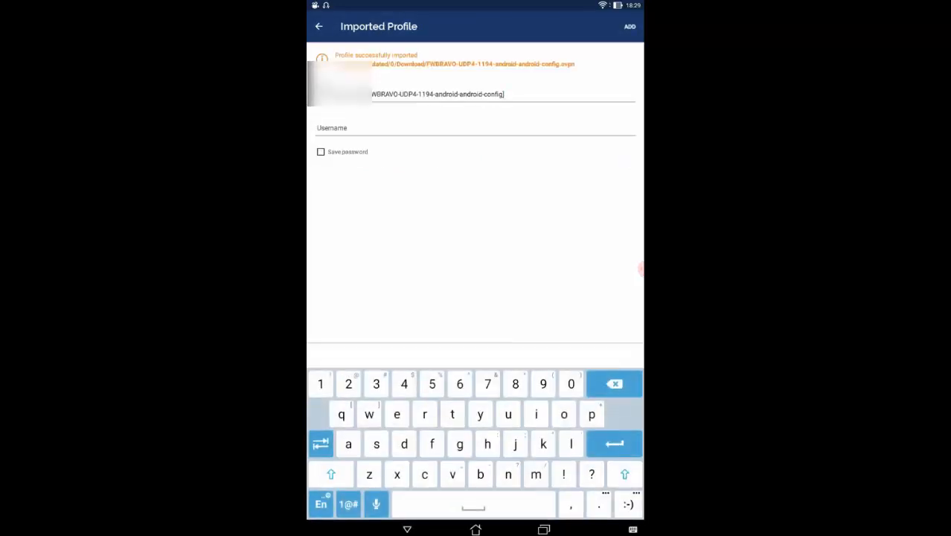
pyautogui.moveTo(360, 106); pyautogui.dragTo(363, 105)
pyautogui.press('BackSpace')
pyautogui.press('BackSpace')
pyautogui.press('BackSpace')
pyautogui.press('BackSpace')
pyautogui.press('BackSpace')
pyautogui.press('BackSpace')
pyautogui.press('BackSpace')
pyautogui.press('BackSpace')
pyautogui.press('BackSpace')
pyautogui.press('BackSpace')
pyautogui.press('BackSpace')
pyautogui.press('BackSpace')
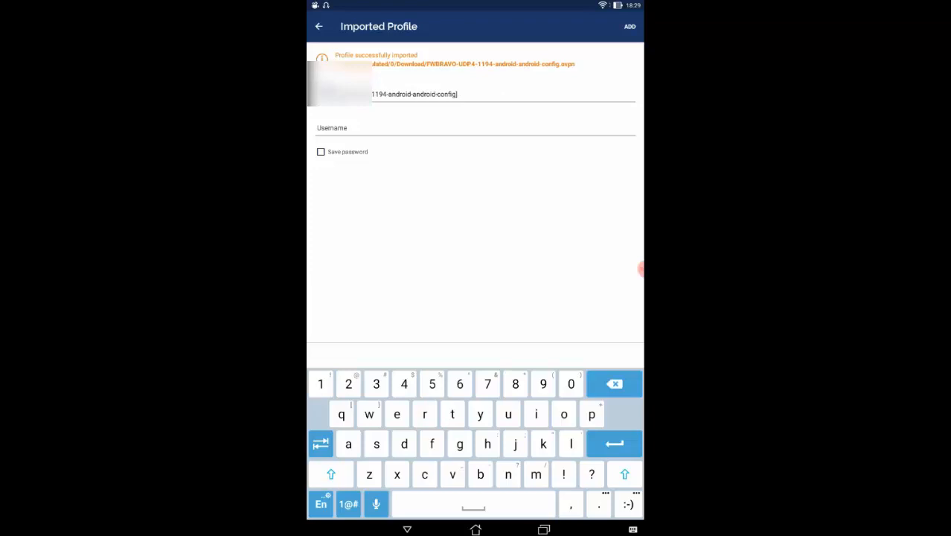
pyautogui.click(407, 529)
pyautogui.click(475, 128)
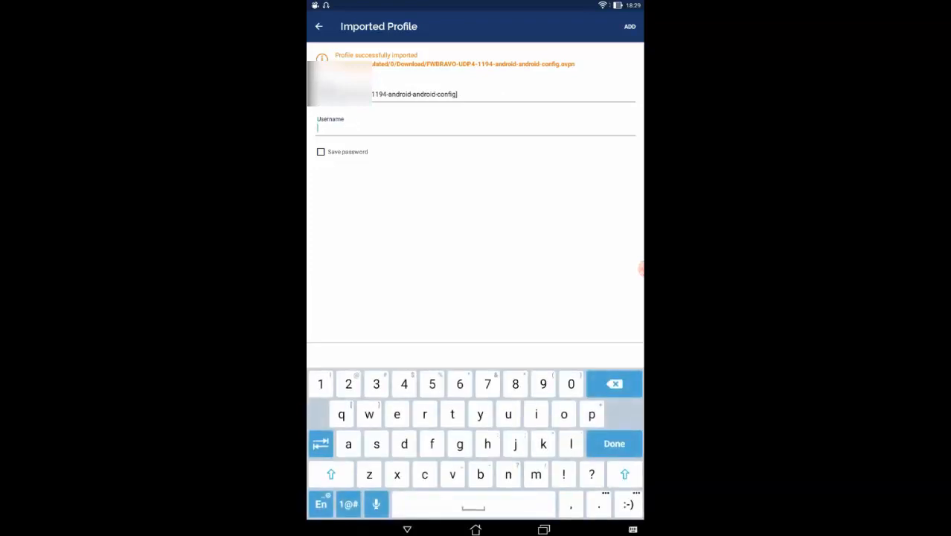
pyautogui.write('android')
pyautogui.click(320, 151)
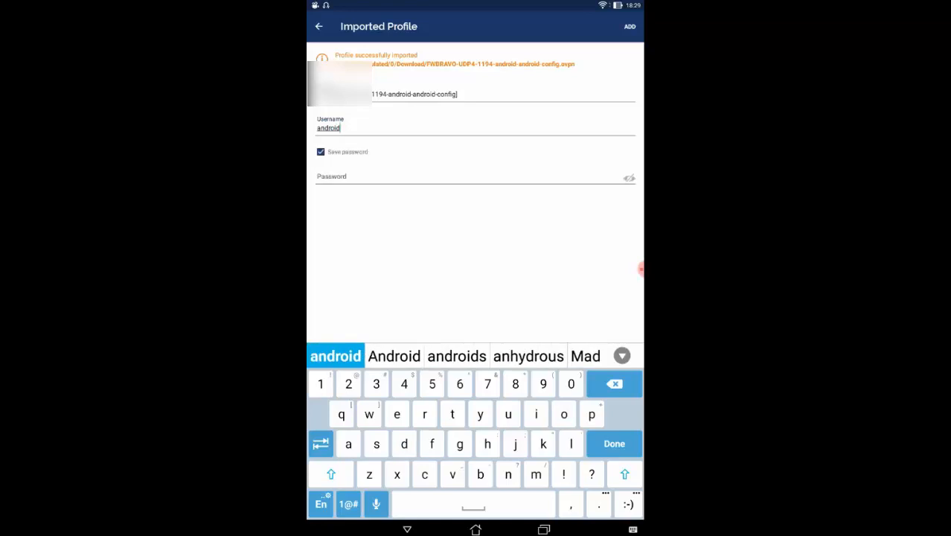
pyautogui.click(468, 178)
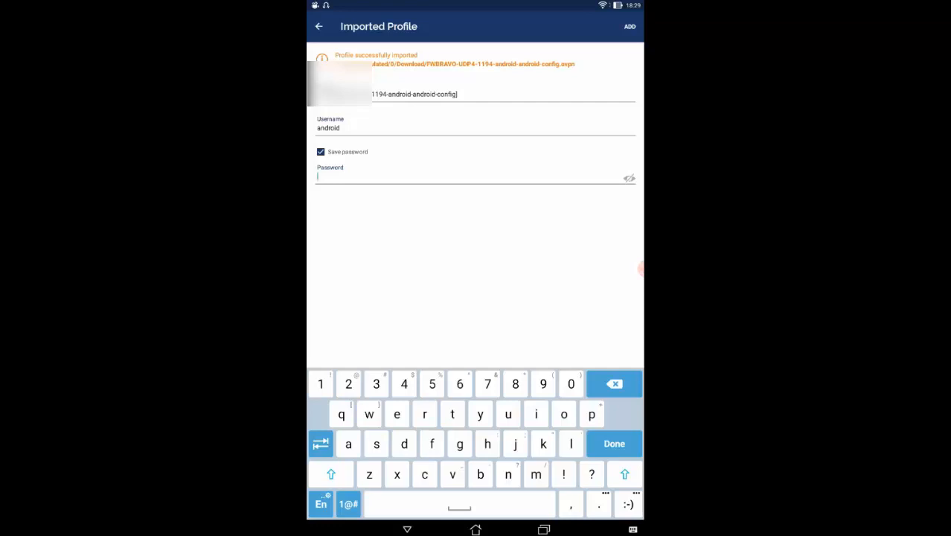
pyautogui.write('android')
pyautogui.press('Return')
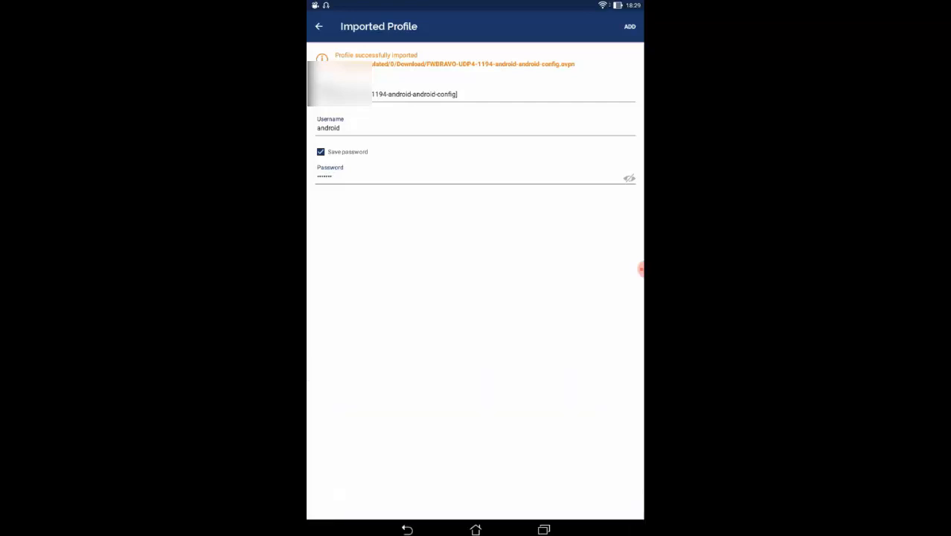
# Add and connect the FWBRAVO profile, then bring up the Android app drawer
pyautogui.click(630, 26)
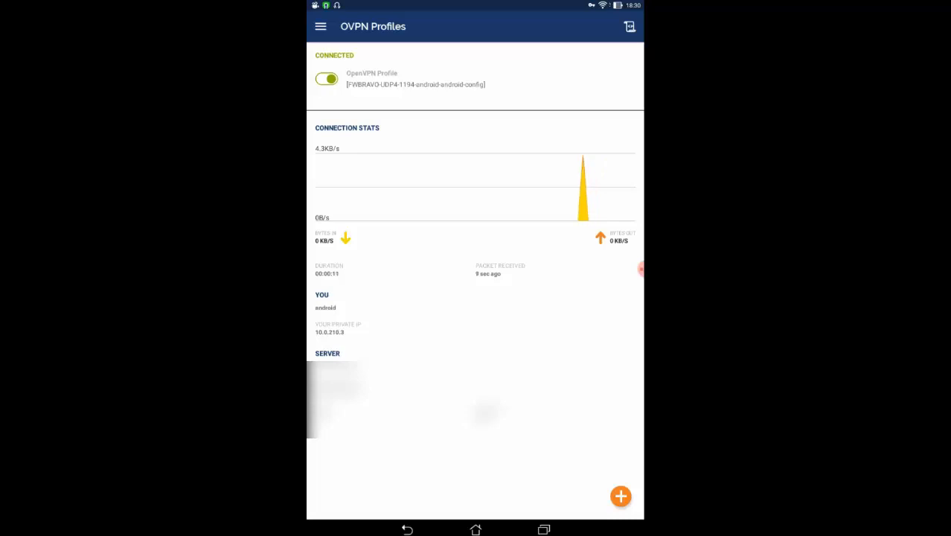
pyautogui.click(475, 529)
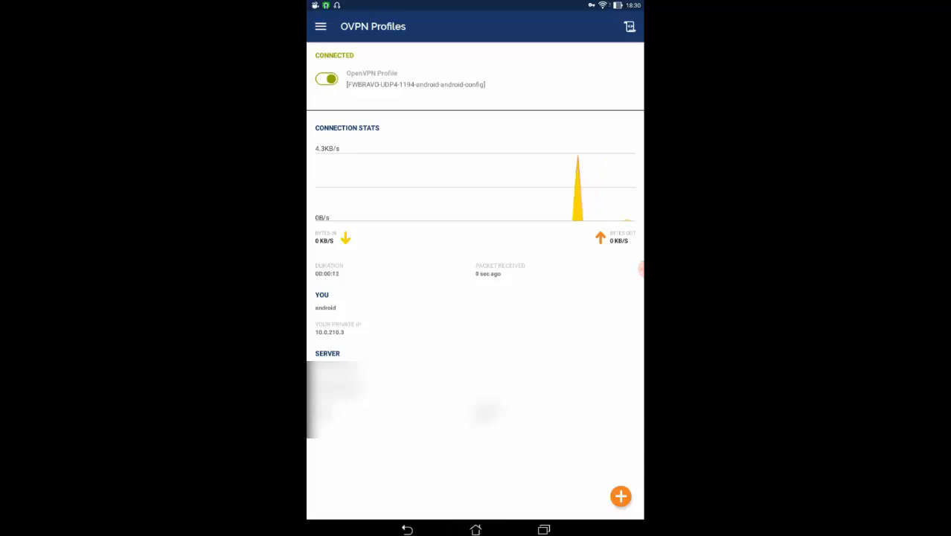
pyautogui.click(476, 494)
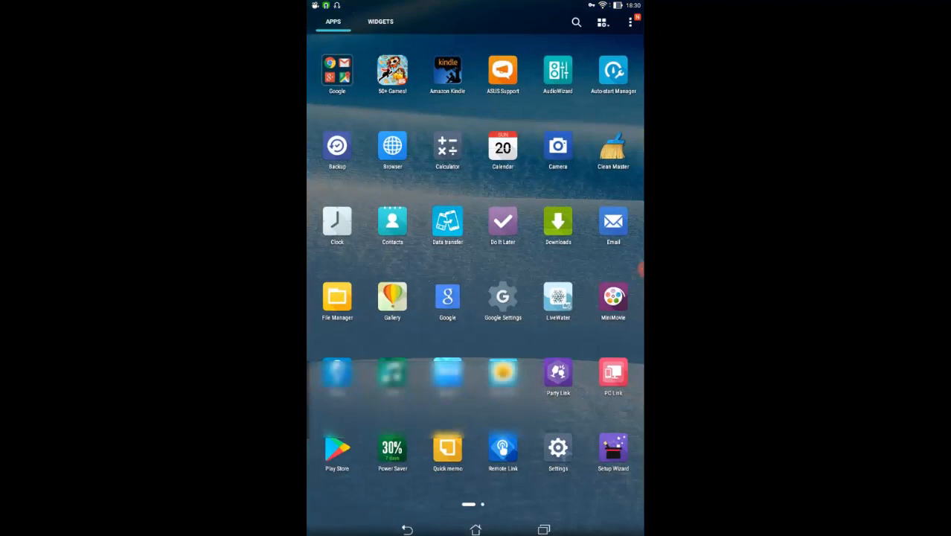
# Launch Browser, get past its certificate warning, and relaunch it from the app list
pyautogui.click(392, 145)
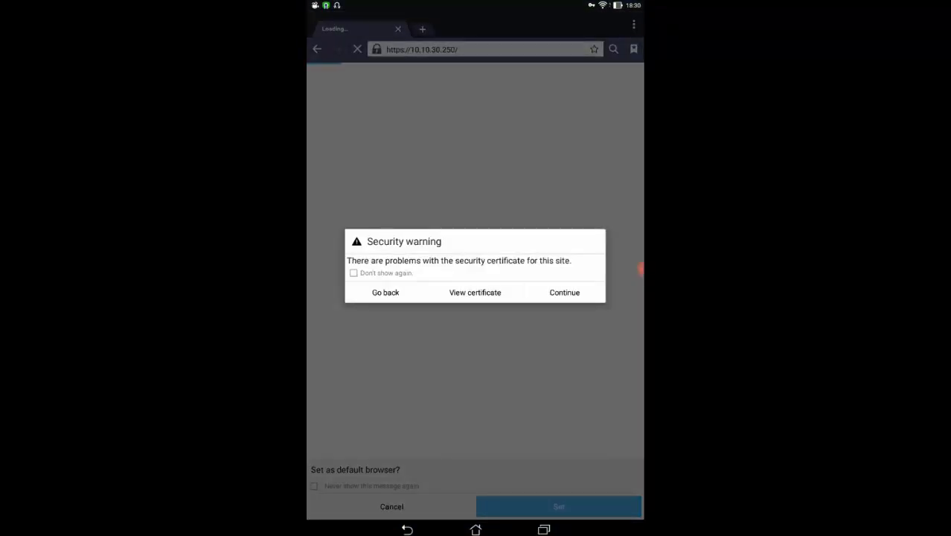
pyautogui.click(386, 292)
pyautogui.click(386, 292)
pyautogui.click(564, 292)
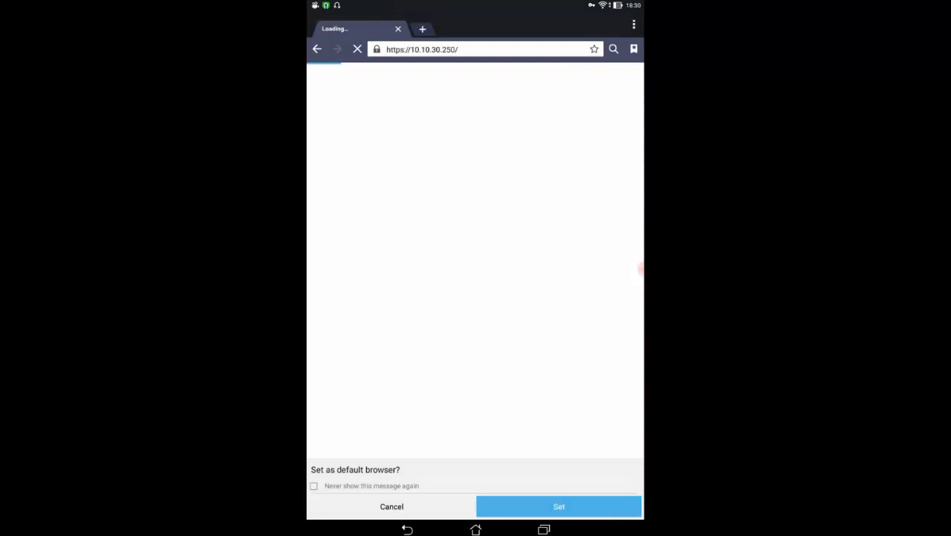
pyautogui.click(407, 529)
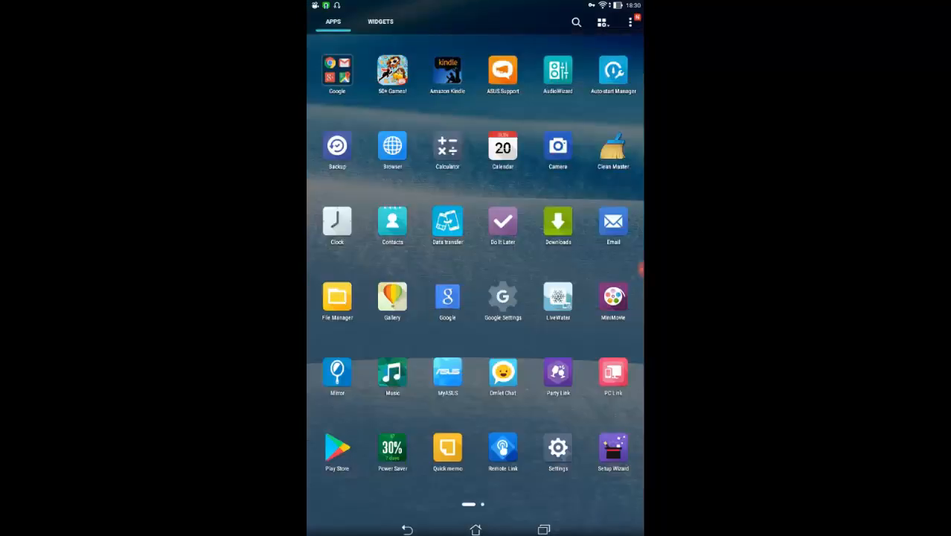
pyautogui.click(392, 146)
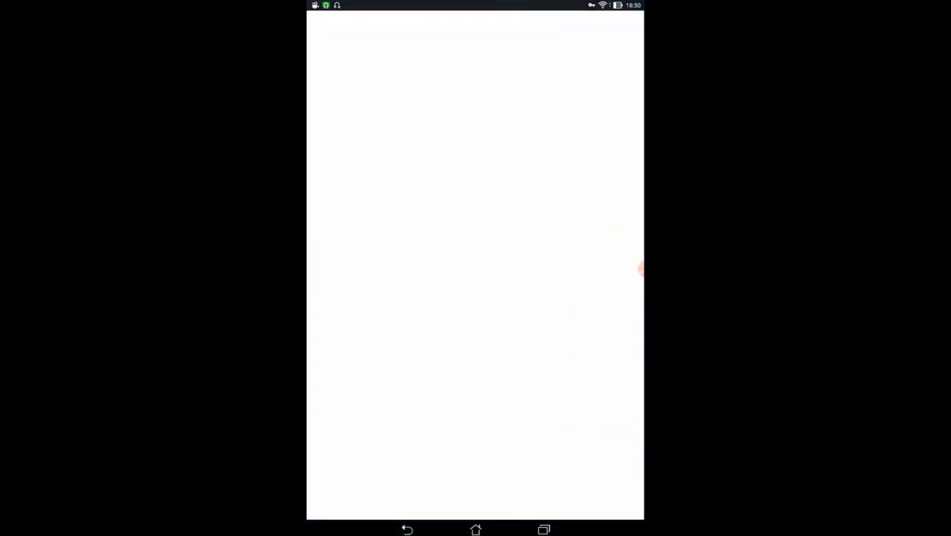
pyautogui.click(485, 51)
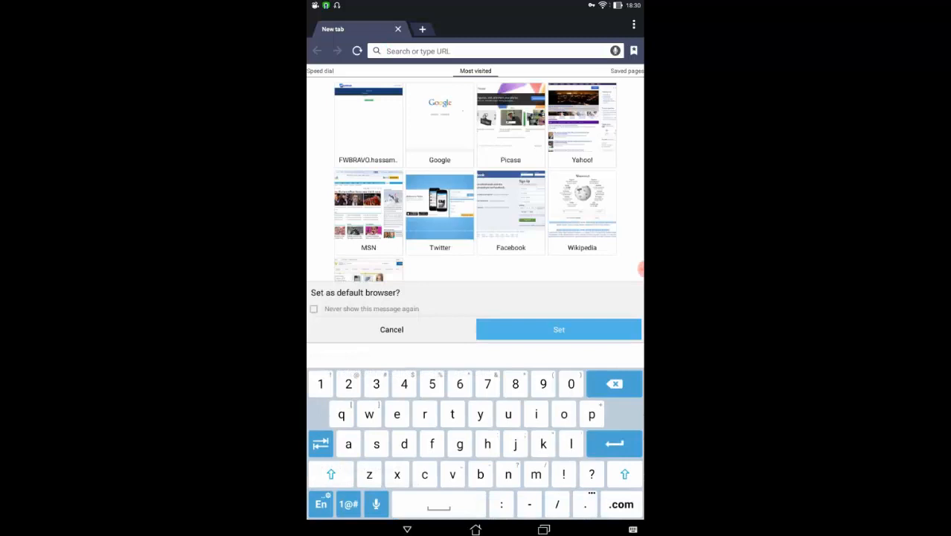
pyautogui.write('10')
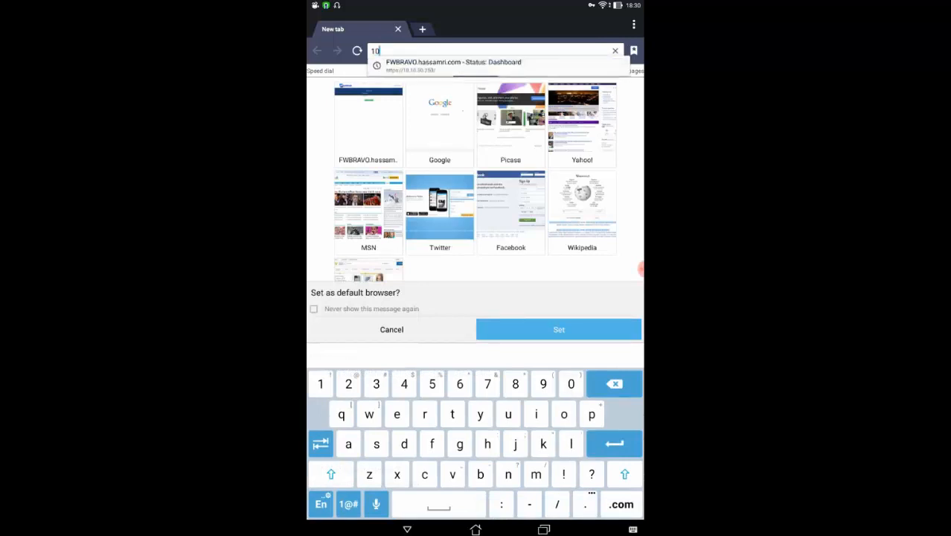
pyautogui.click(453, 65)
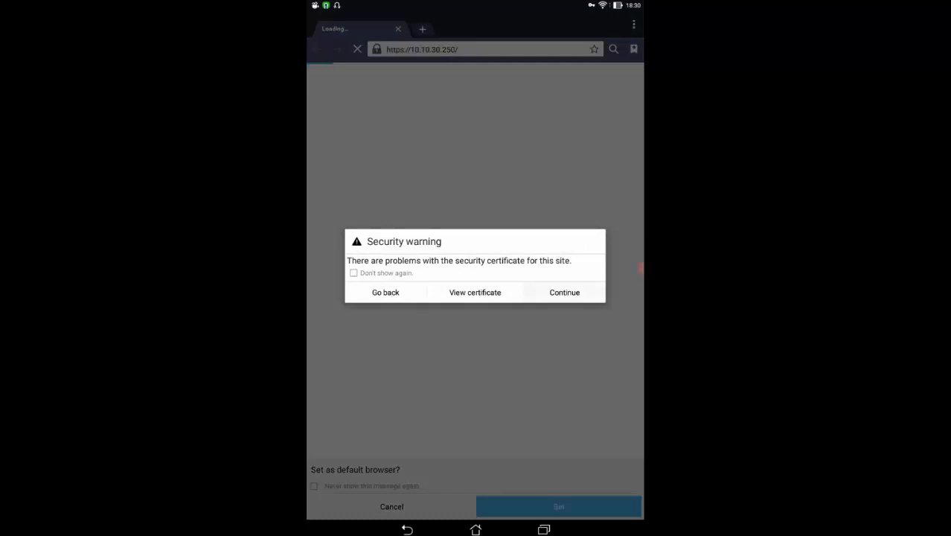
pyautogui.click(565, 293)
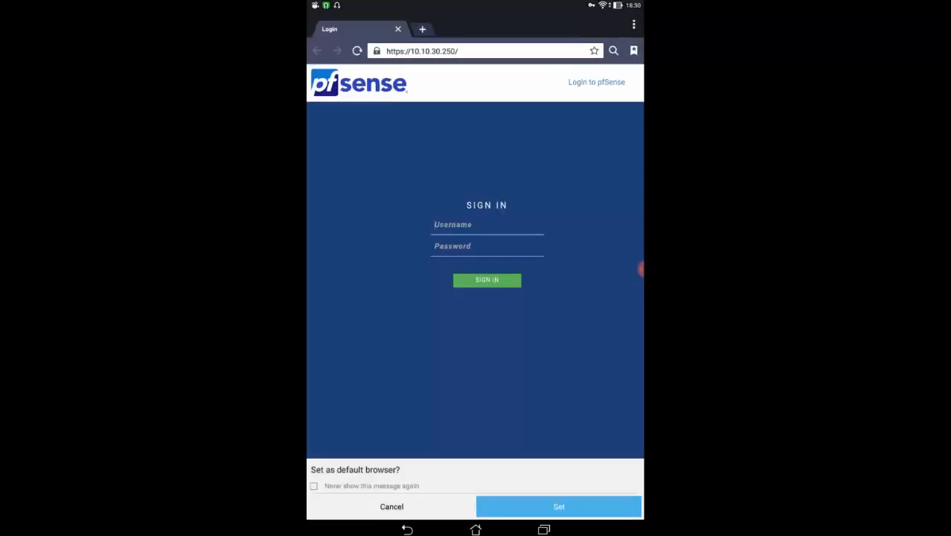
pyautogui.click(422, 29)
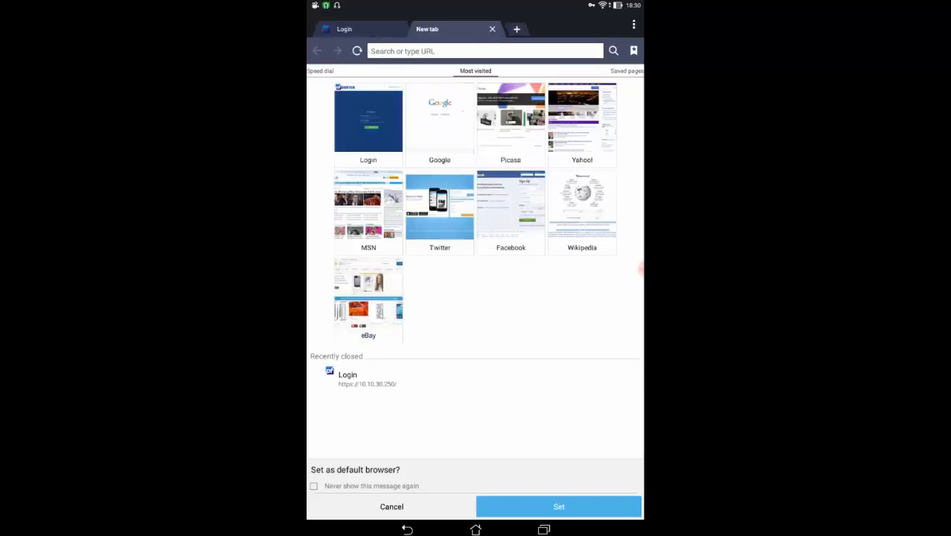
# Browse to 10.10.30.101 to show the 'Hi All !! SERVER 1' page over the VPN
pyautogui.click(484, 51)
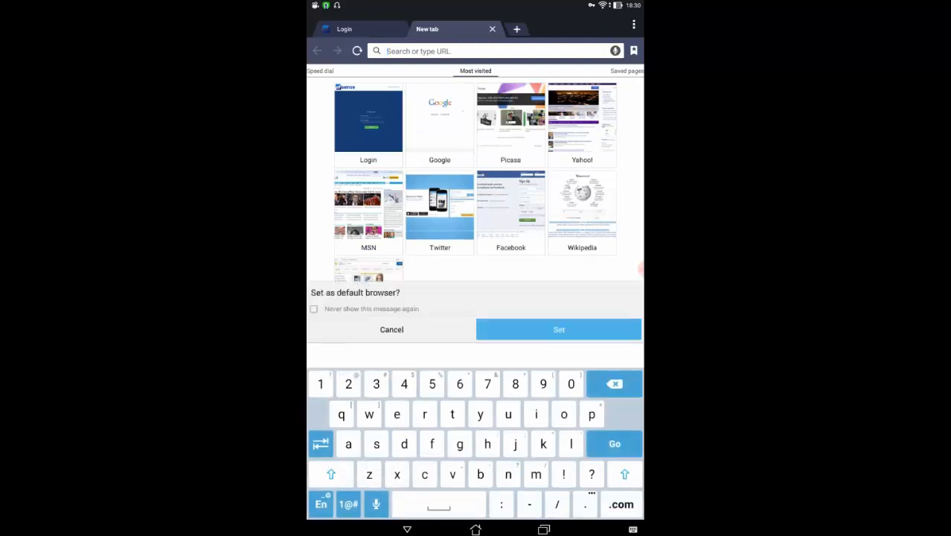
pyautogui.write('10')
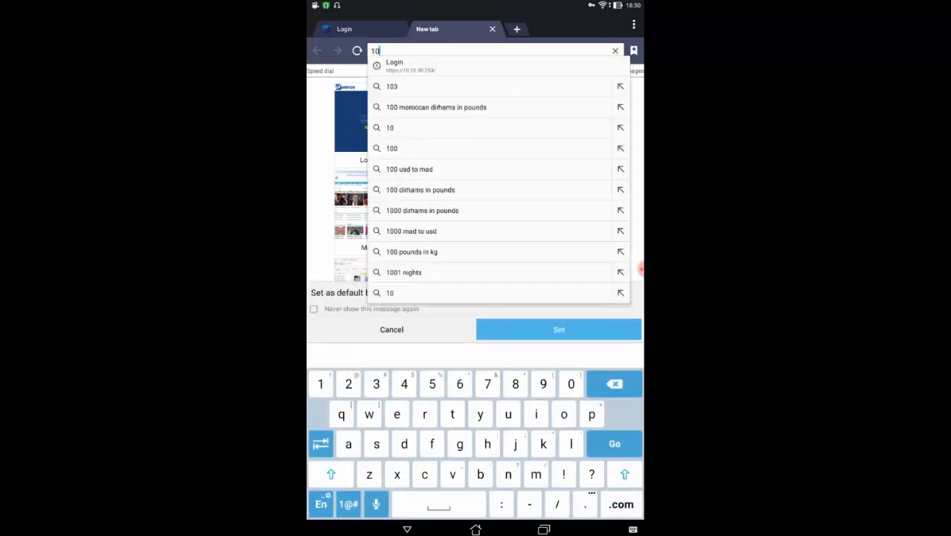
pyautogui.write('.10.30')
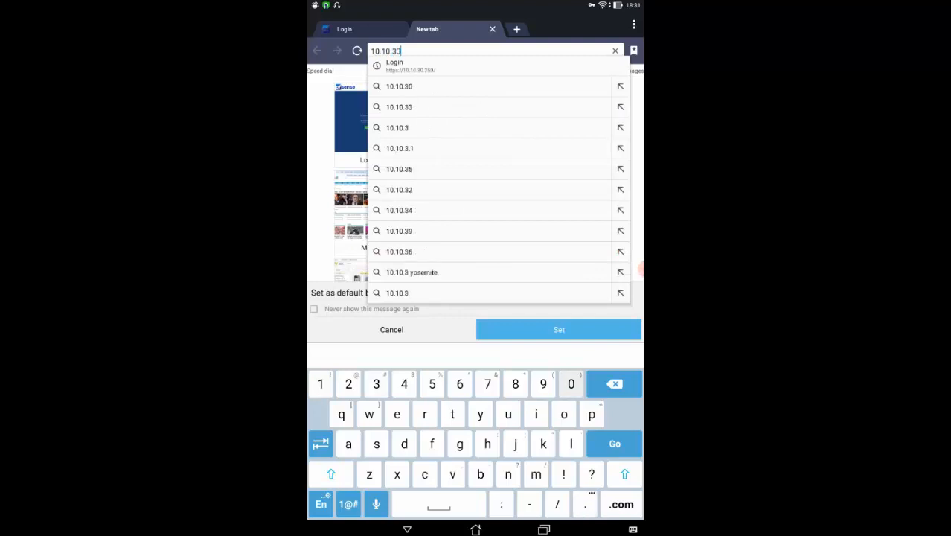
pyautogui.write('.101')
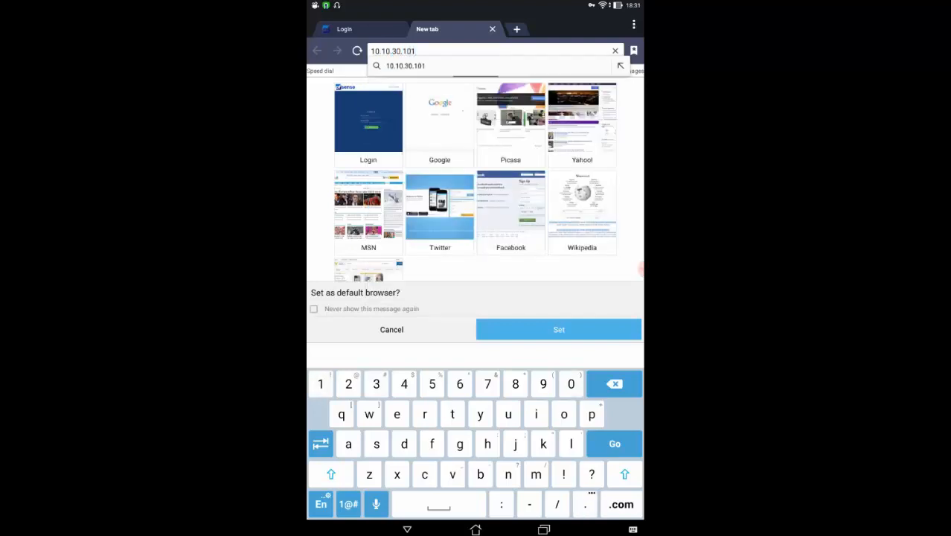
pyautogui.press('Return')
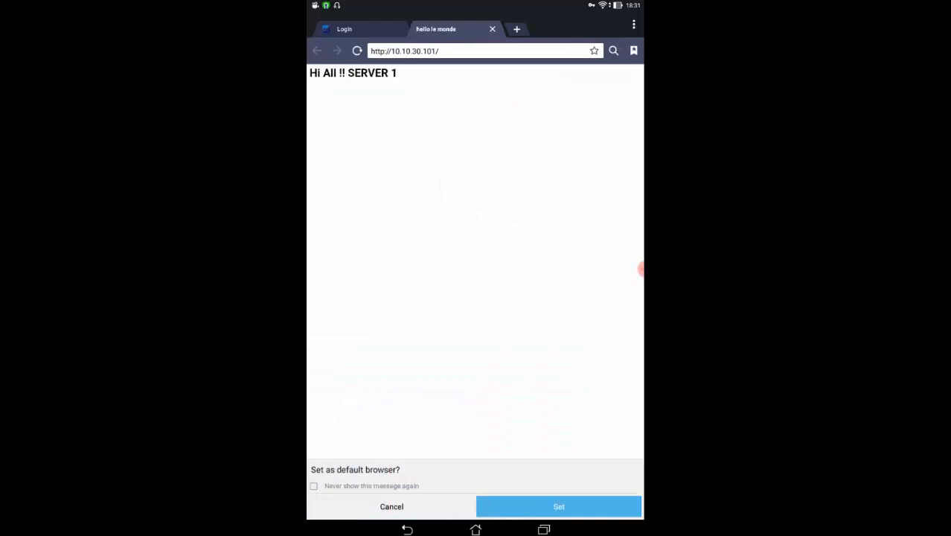